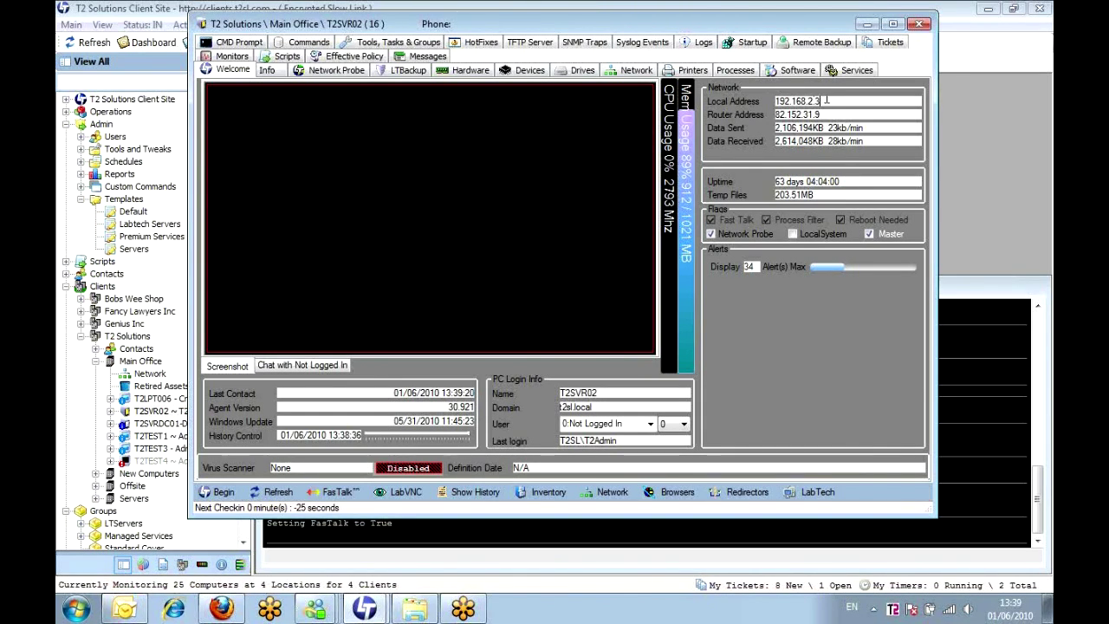
- Check T2SVR02's local address, network probe page and the flags in its general information
{"action": "left_click_drag", "start_coordinate": [826, 100], "coordinate": [774, 101]}
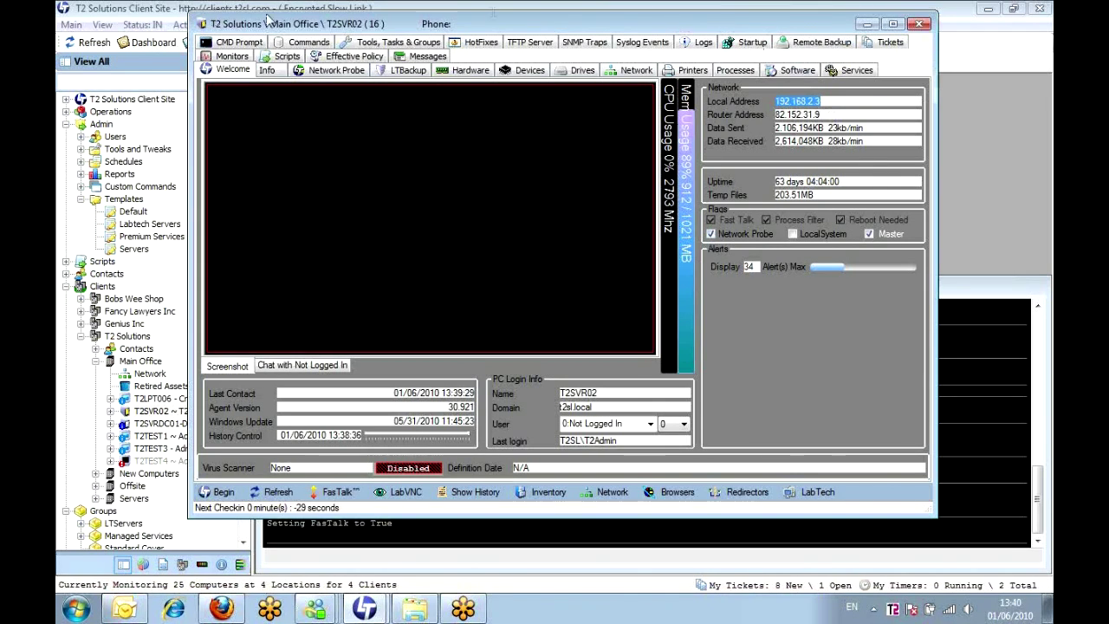
{"action": "left_click", "coordinate": [330, 73]}
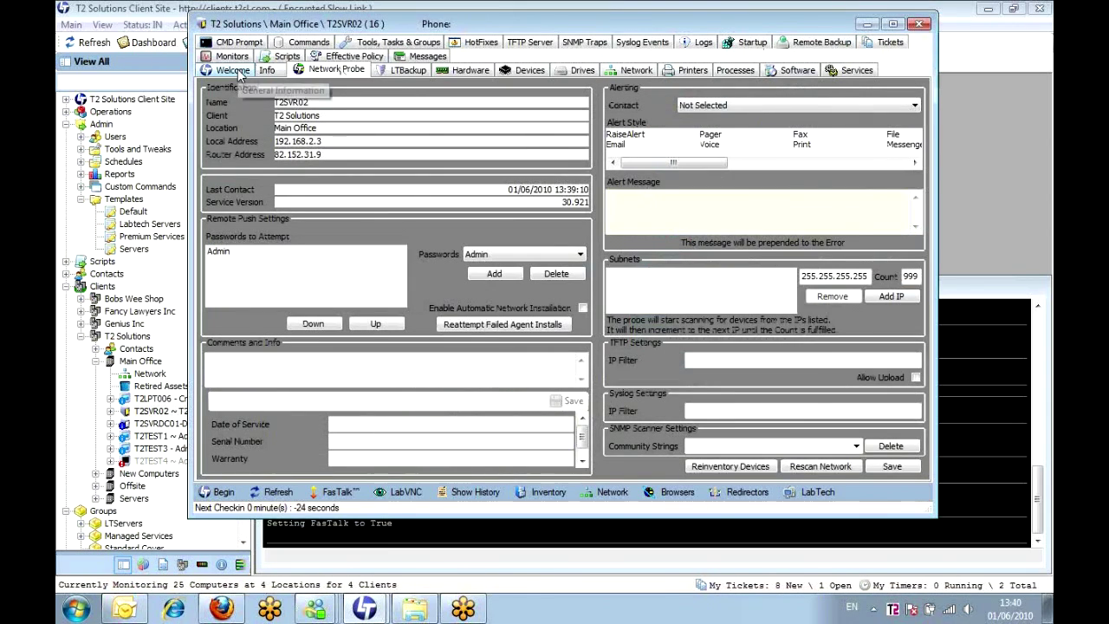
{"action": "left_click", "coordinate": [239, 71]}
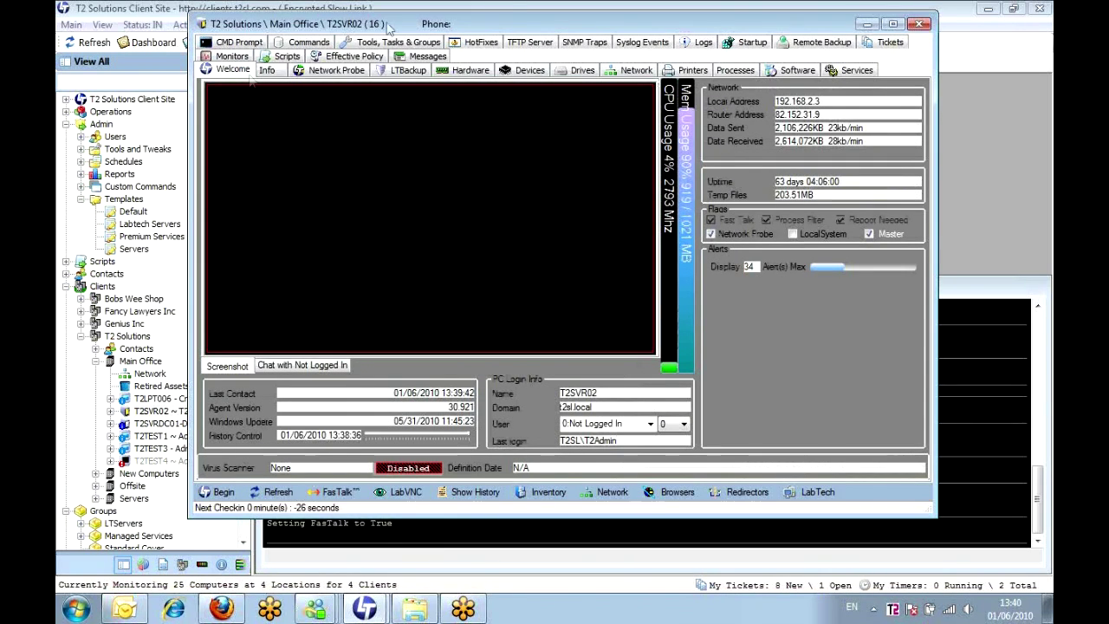
{"action": "mouse_move", "coordinate": [813, 231]}
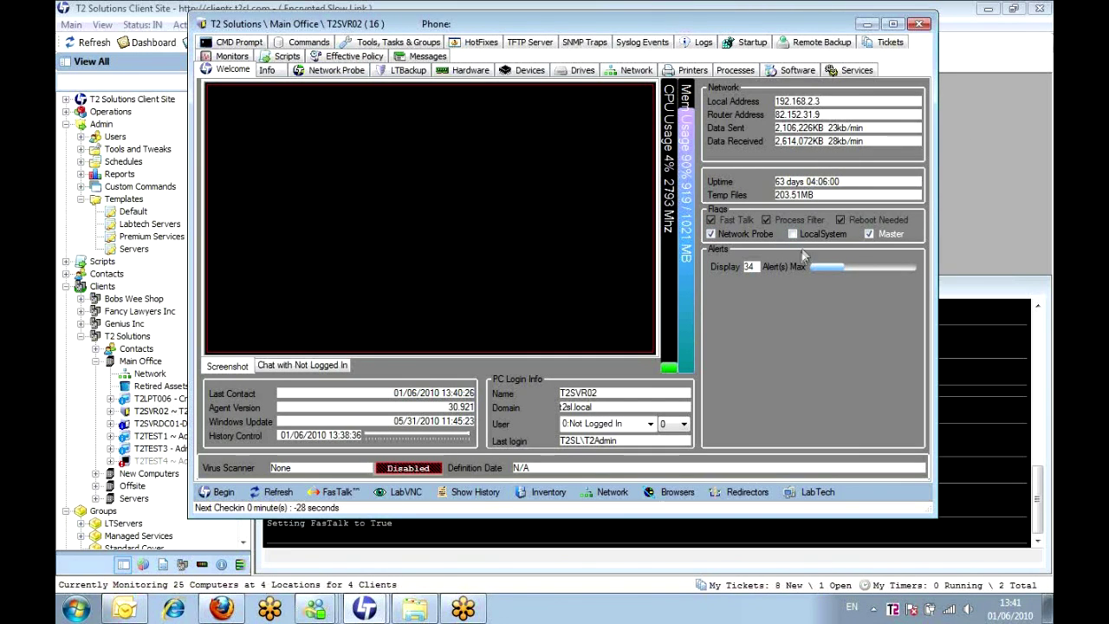
- Review T2SVR02's network probe settings and the passwords available for remote push
{"action": "left_click", "coordinate": [326, 71]}
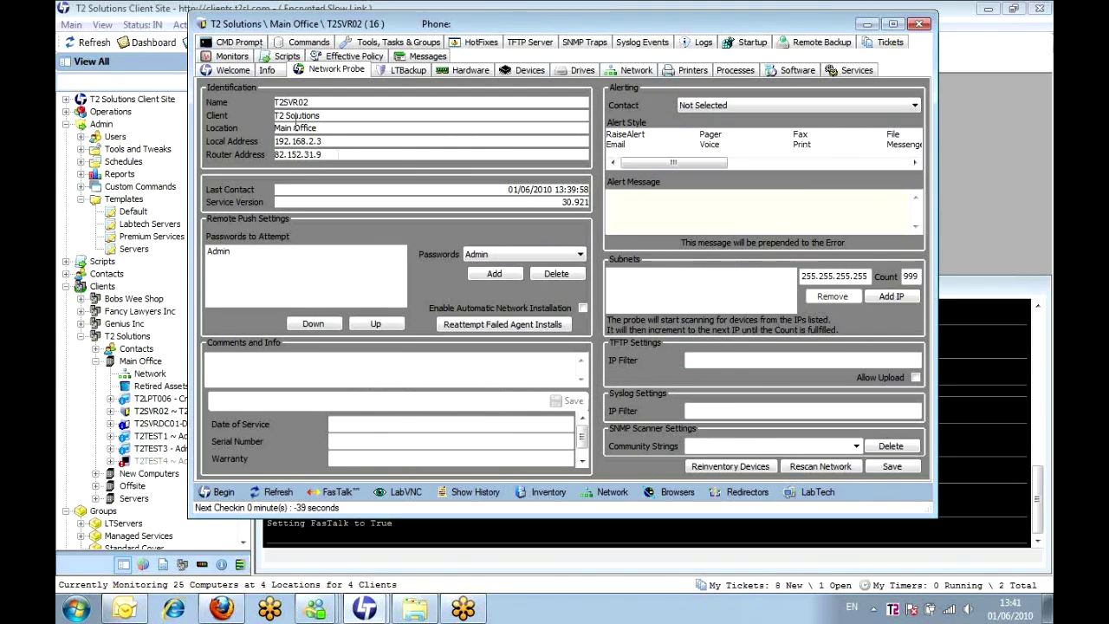
{"action": "left_click", "coordinate": [492, 253]}
{"action": "left_click", "coordinate": [493, 265]}
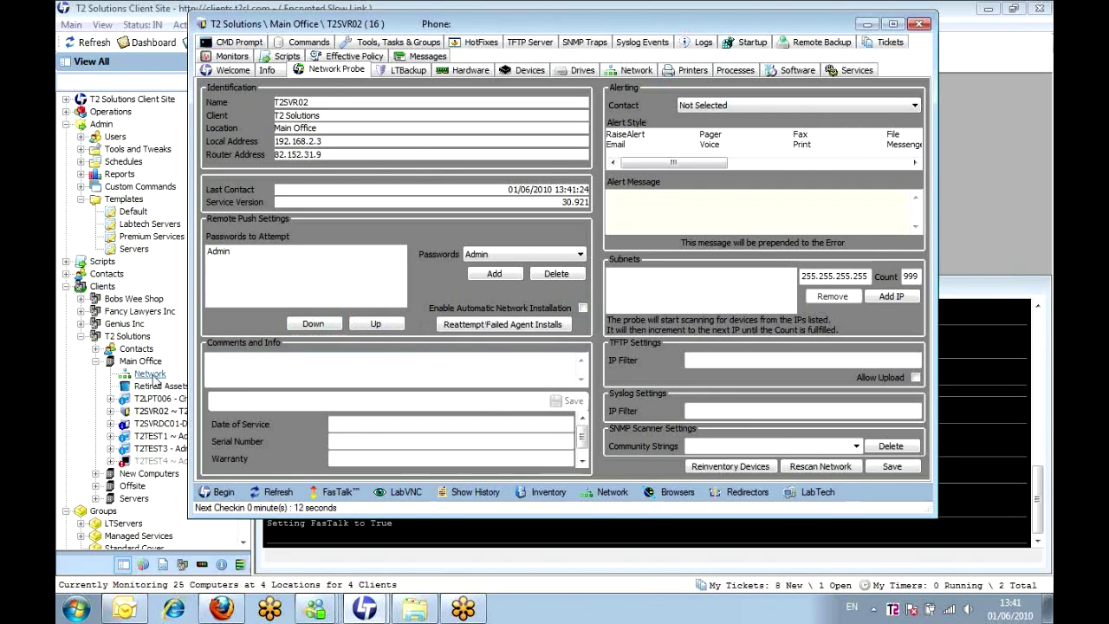
- Expand the network devices under T2 Solutions' Main Office and open the Network Devices data summary
{"action": "double_click", "coordinate": [147, 373]}
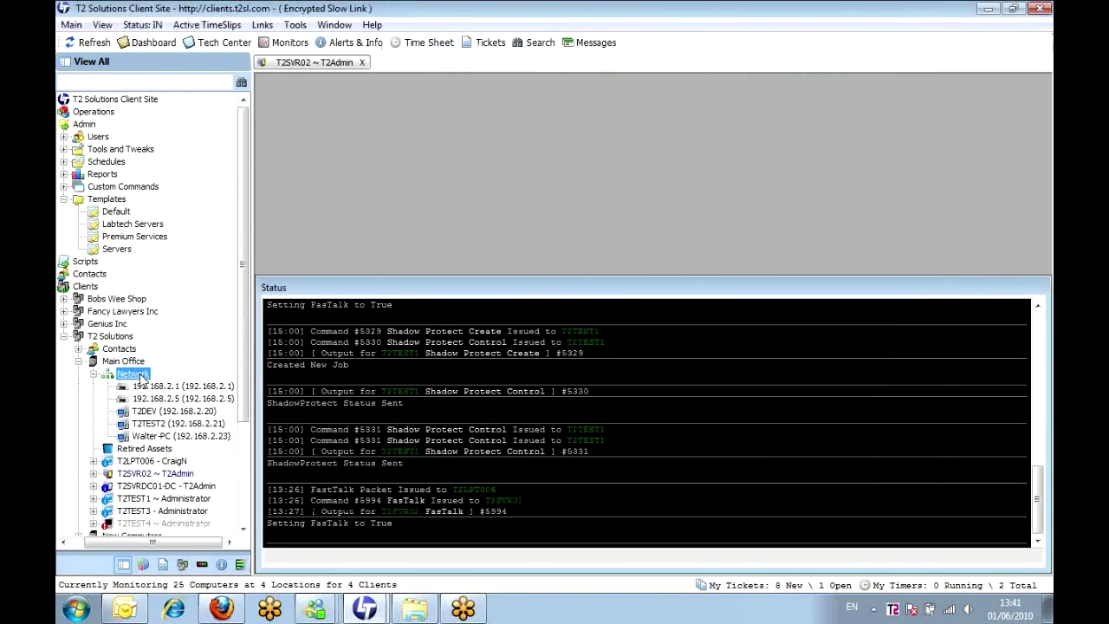
{"action": "scroll", "coordinate": [243, 378], "scroll_direction": "down", "scroll_amount": 1}
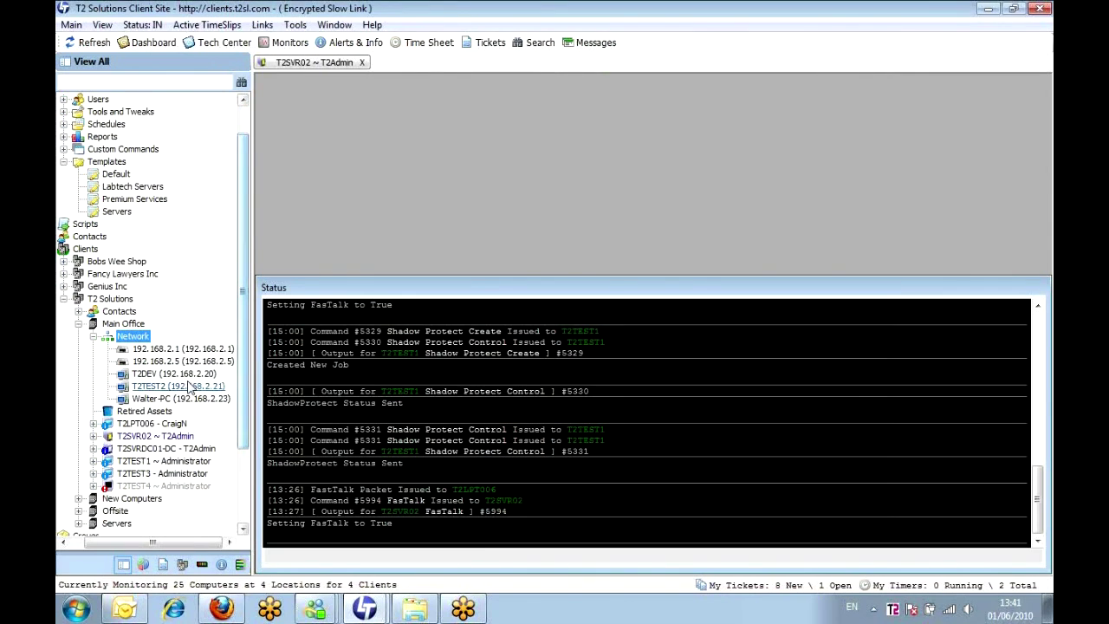
{"action": "left_click", "coordinate": [164, 350]}
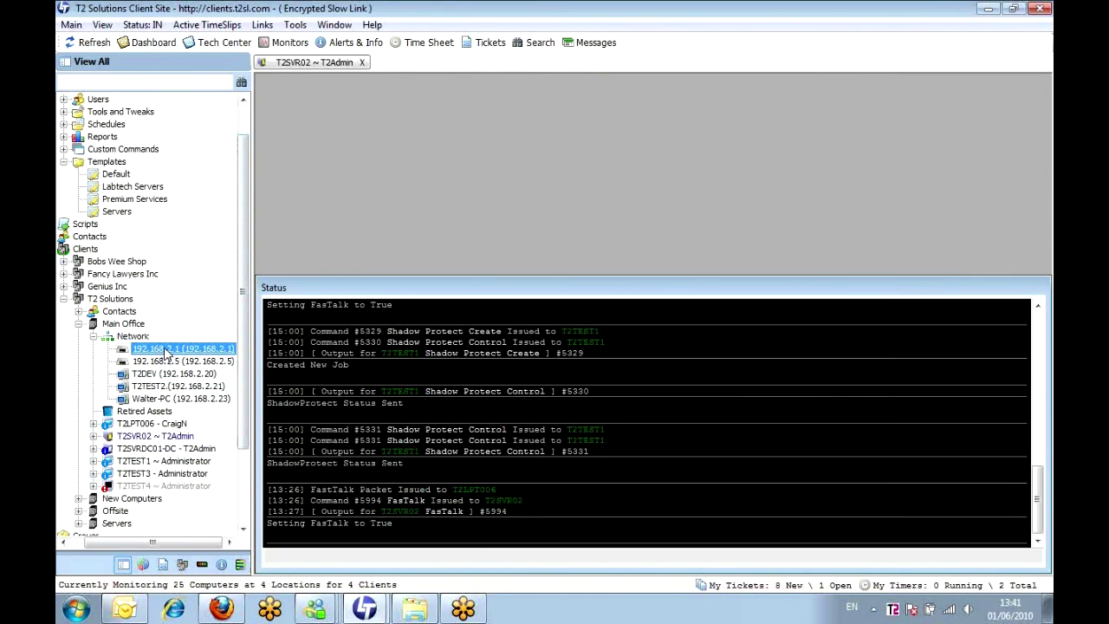
{"action": "left_click", "coordinate": [170, 362]}
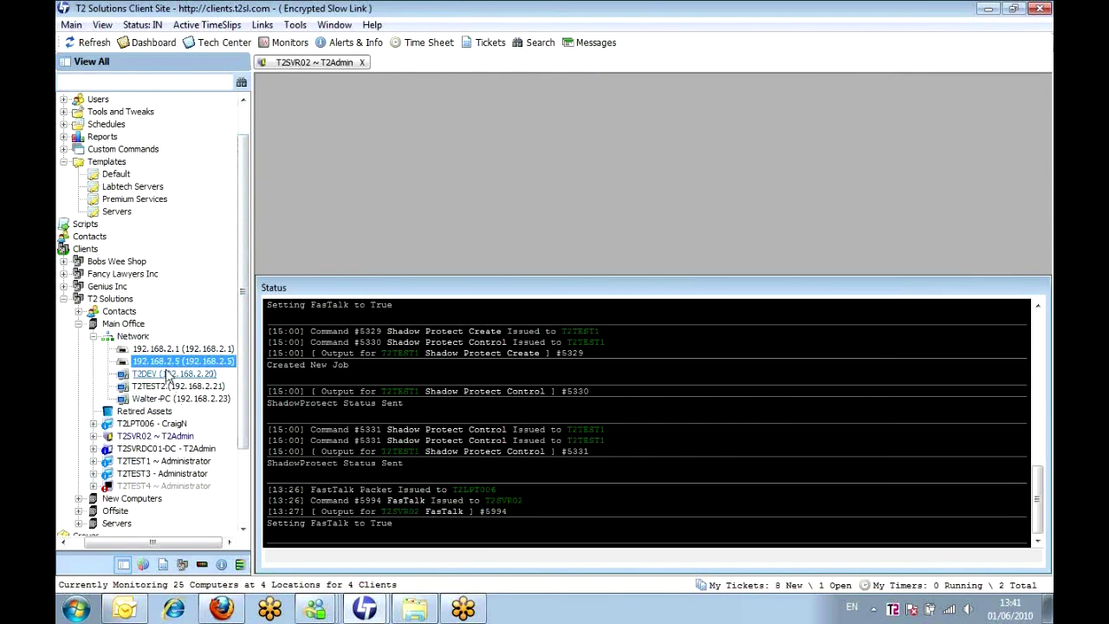
{"action": "left_click", "coordinate": [135, 337]}
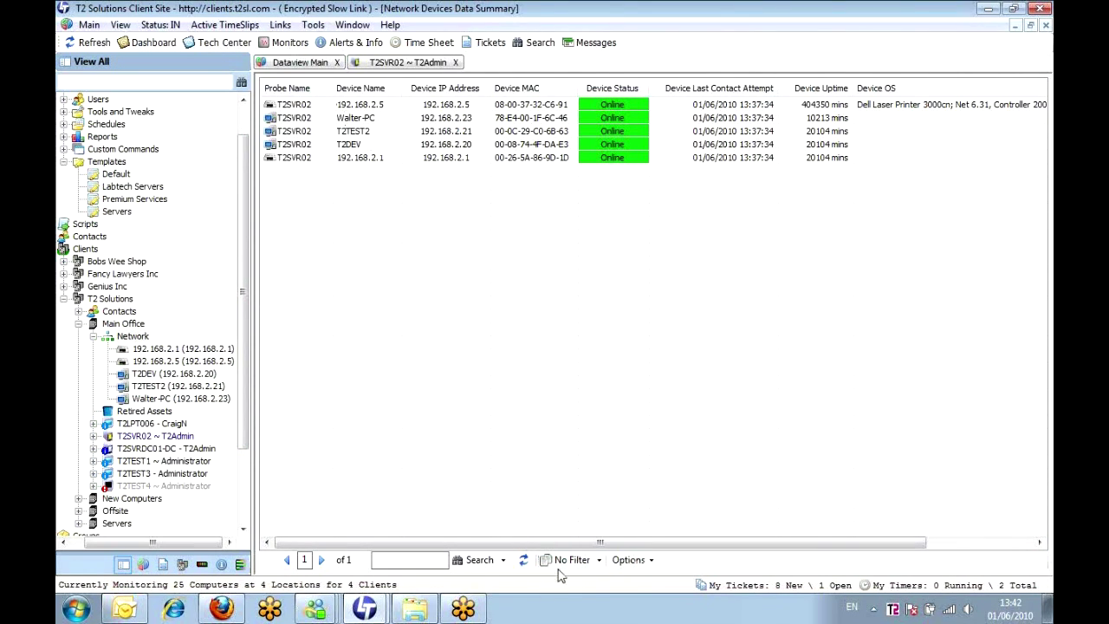
- Review the details of the computer at 192.168.2.23, and send a wake-up to T2DEV from its details window
{"action": "double_click", "coordinate": [315, 119]}
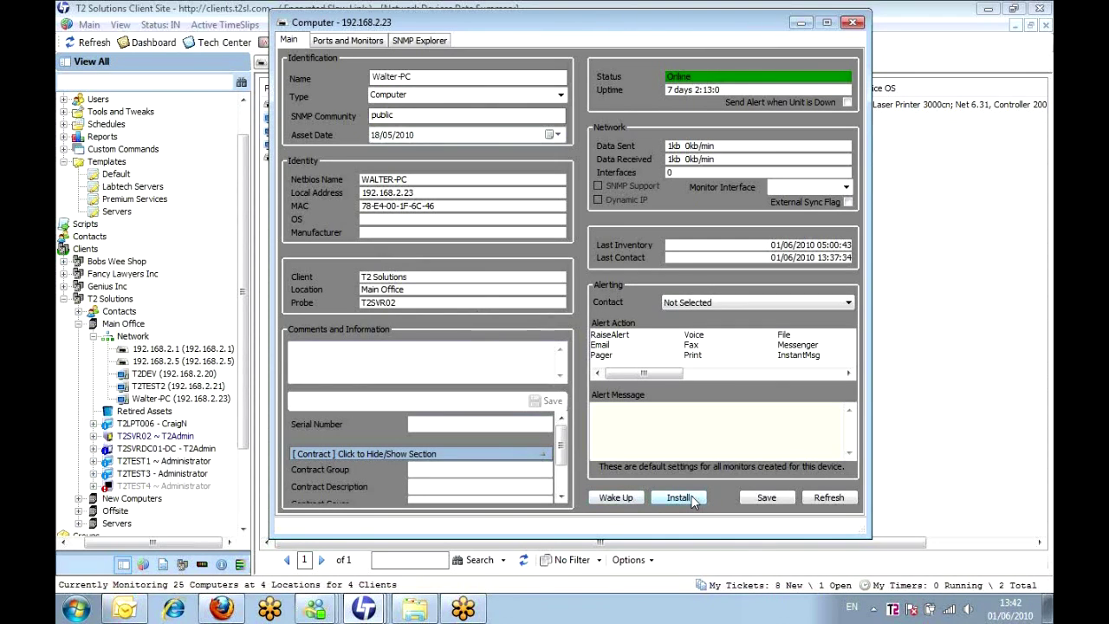
{"action": "left_click", "coordinate": [854, 23]}
{"action": "double_click", "coordinate": [351, 144]}
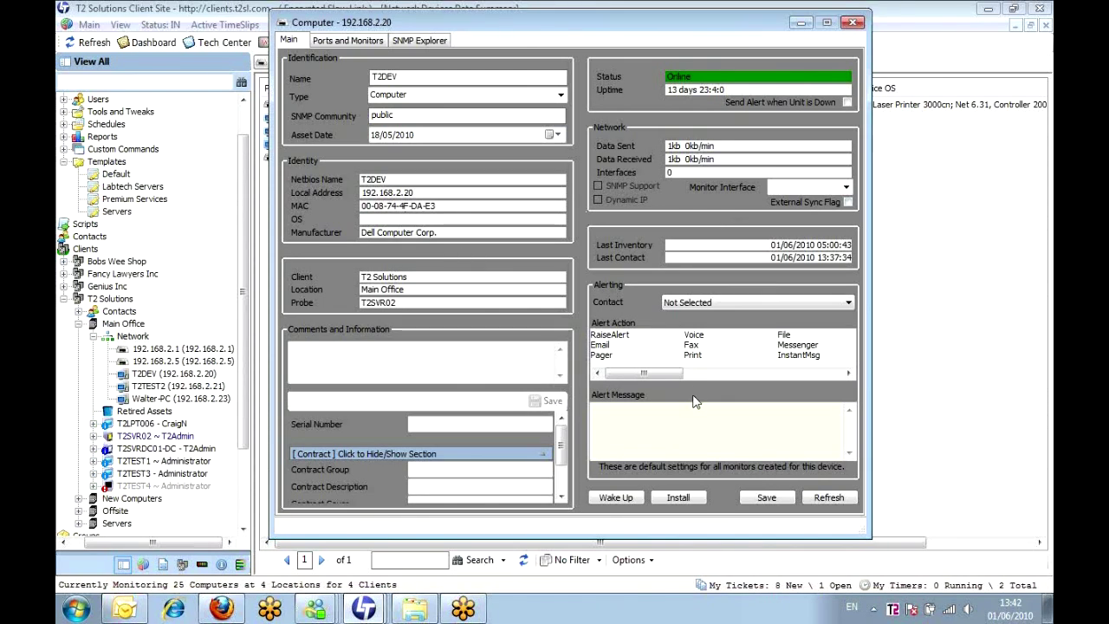
{"action": "left_click", "coordinate": [619, 499]}
{"action": "left_click", "coordinate": [855, 23]}
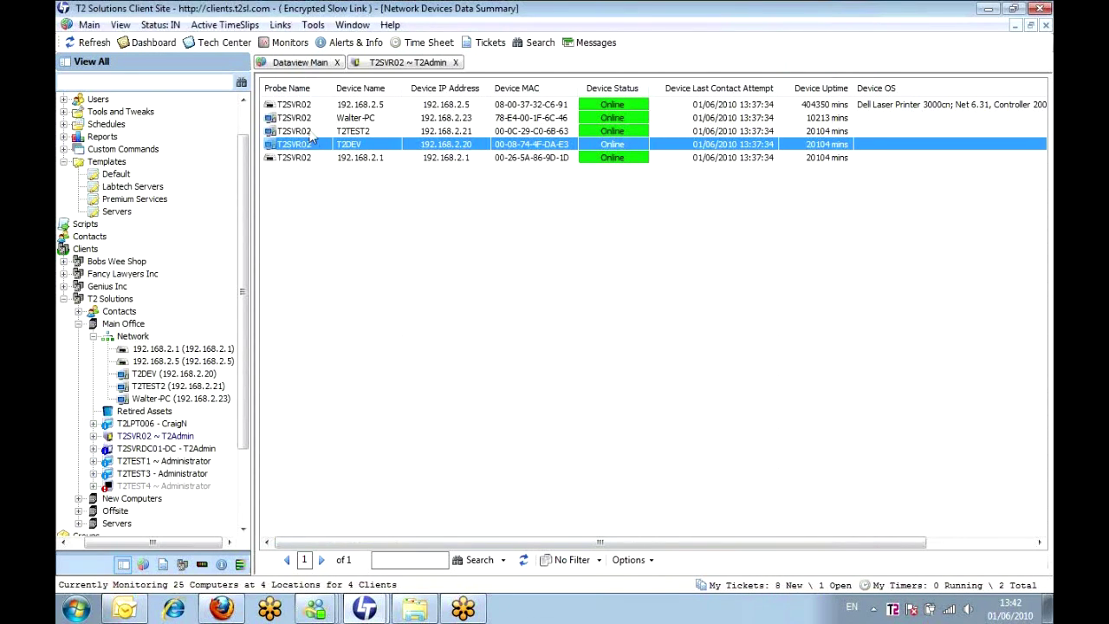
- Return to T2SVR02's network probe page and examine its remote push and automatic network installation settings
{"action": "left_click", "coordinate": [410, 69]}
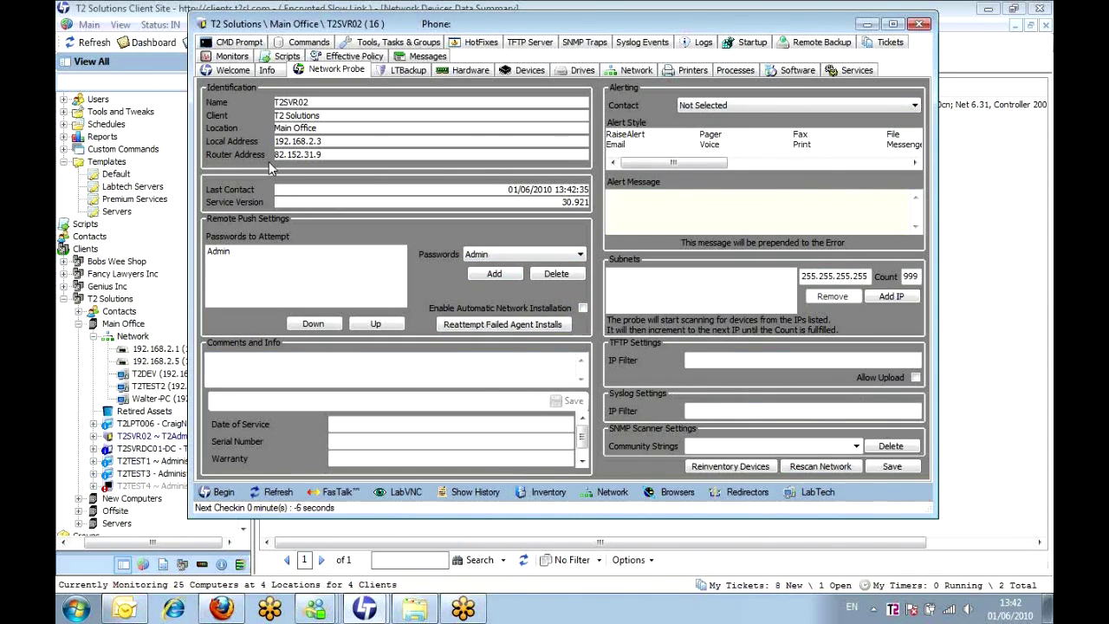
{"action": "left_click", "coordinate": [867, 24]}
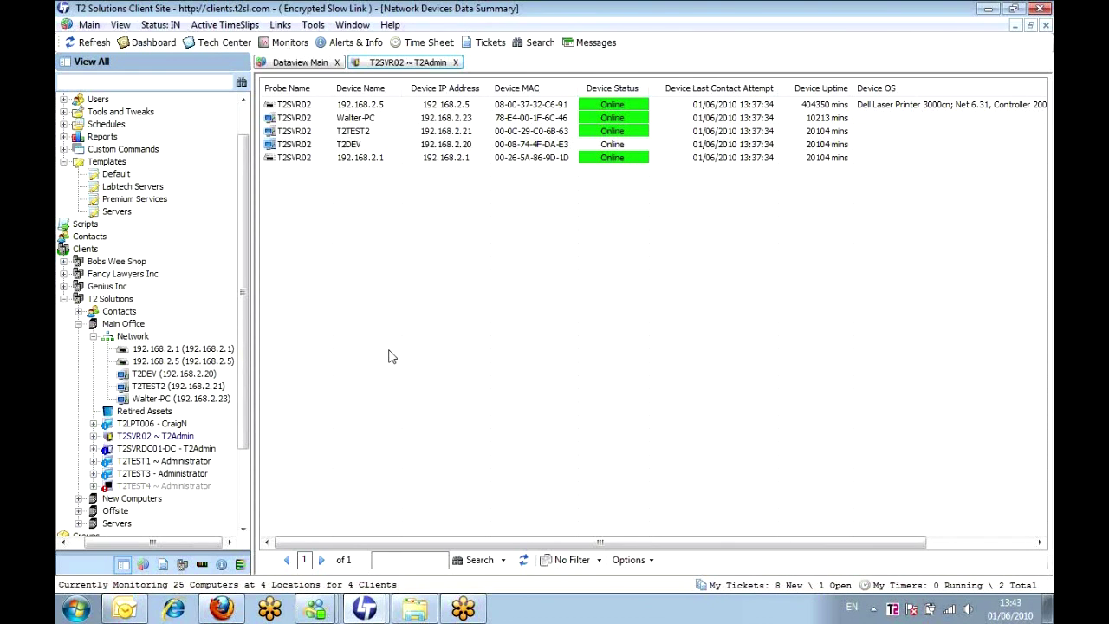
{"action": "double_click", "coordinate": [405, 69]}
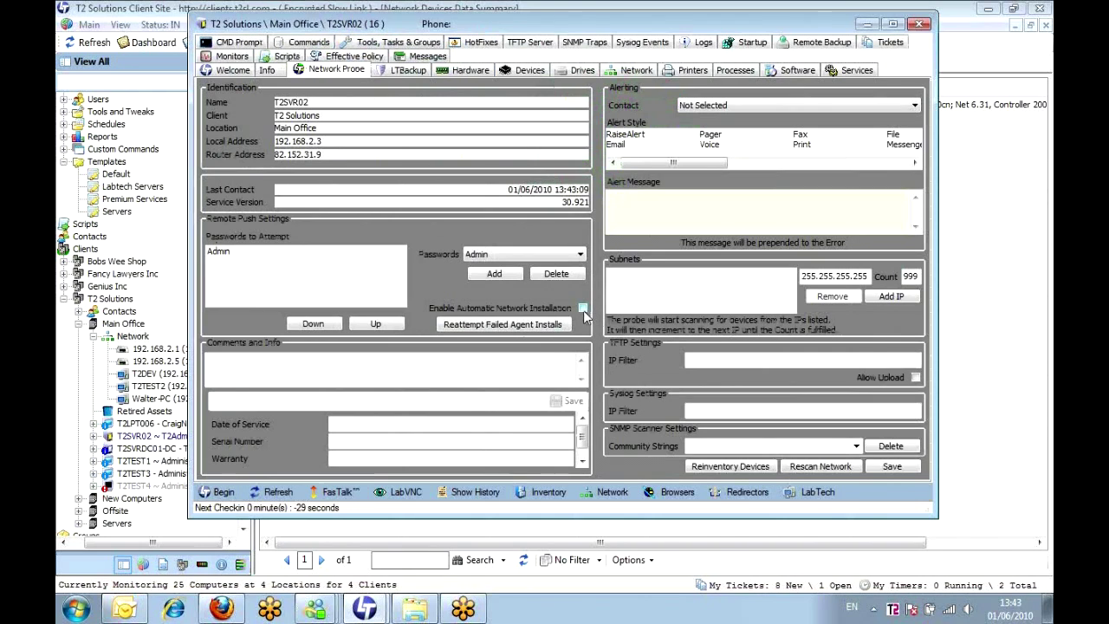
{"action": "left_click", "coordinate": [868, 24]}
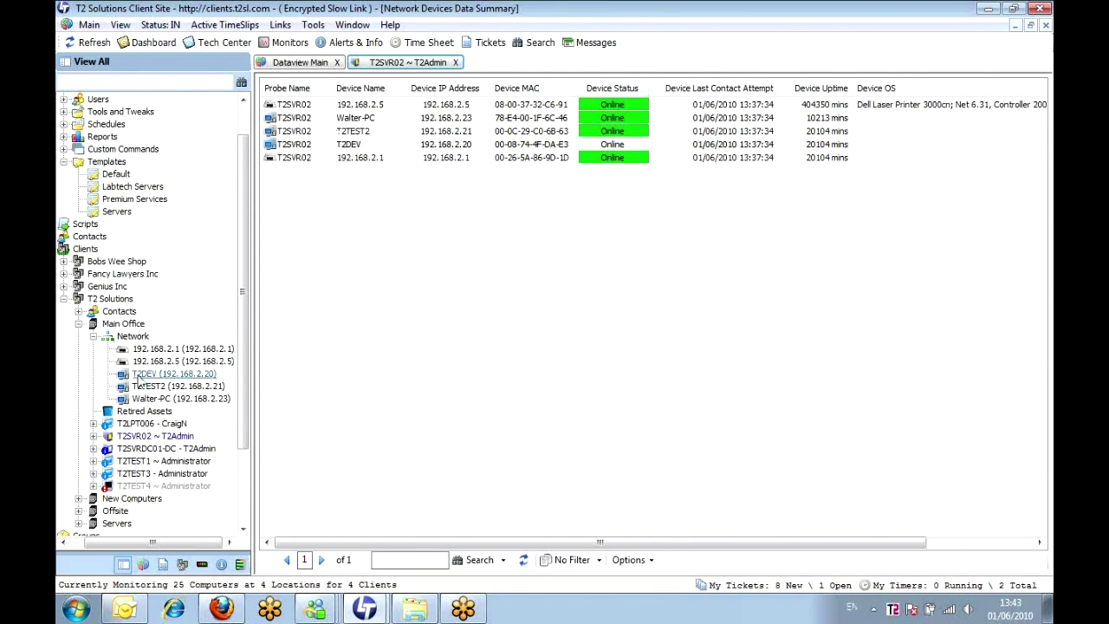
- Check the agent install option in the details of the computer at 192.168.2.23, closing its window when done
{"action": "double_click", "coordinate": [360, 118]}
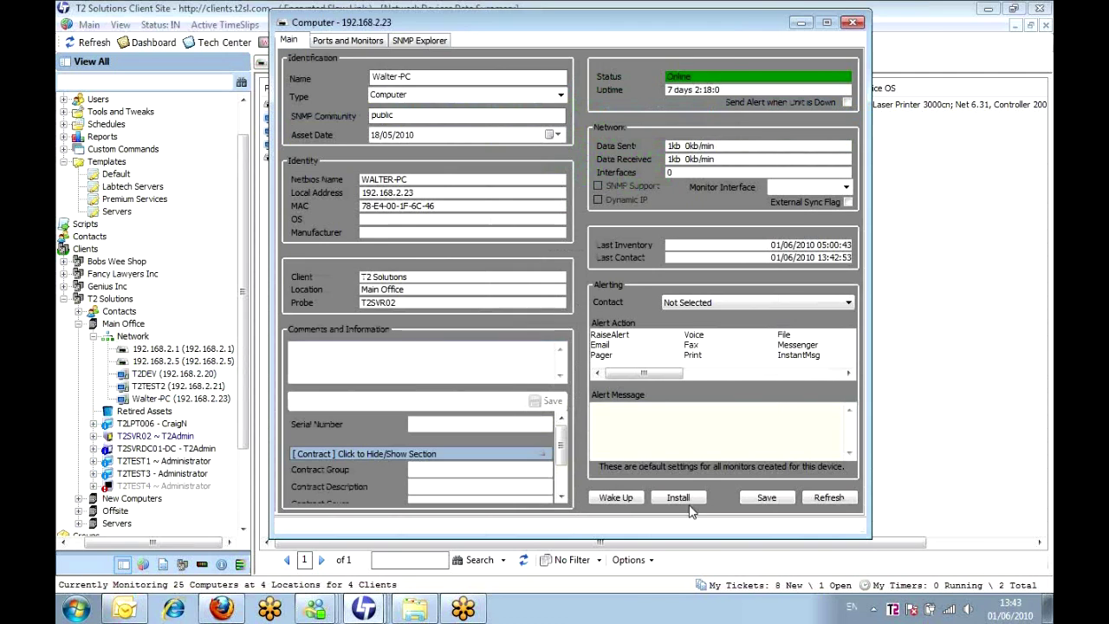
{"action": "left_click", "coordinate": [854, 22]}
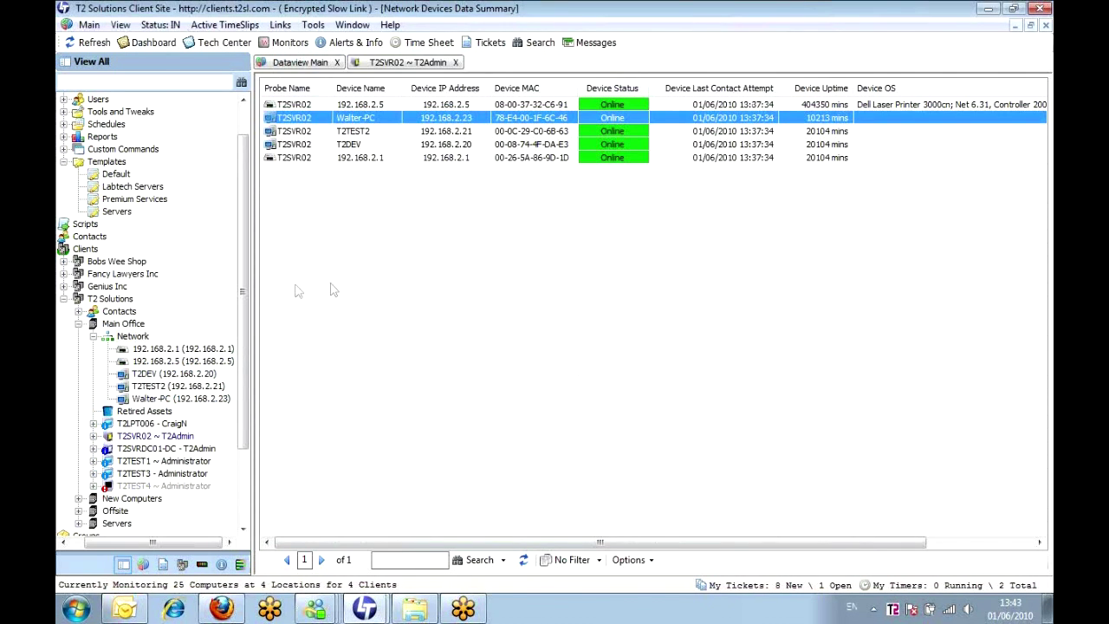
{"action": "mouse_move", "coordinate": [247, 295]}
{"action": "left_mouse_down"}
{"action": "mouse_move", "coordinate": [247, 368]}
{"action": "mouse_move", "coordinate": [247, 282]}
{"action": "left_mouse_up"}
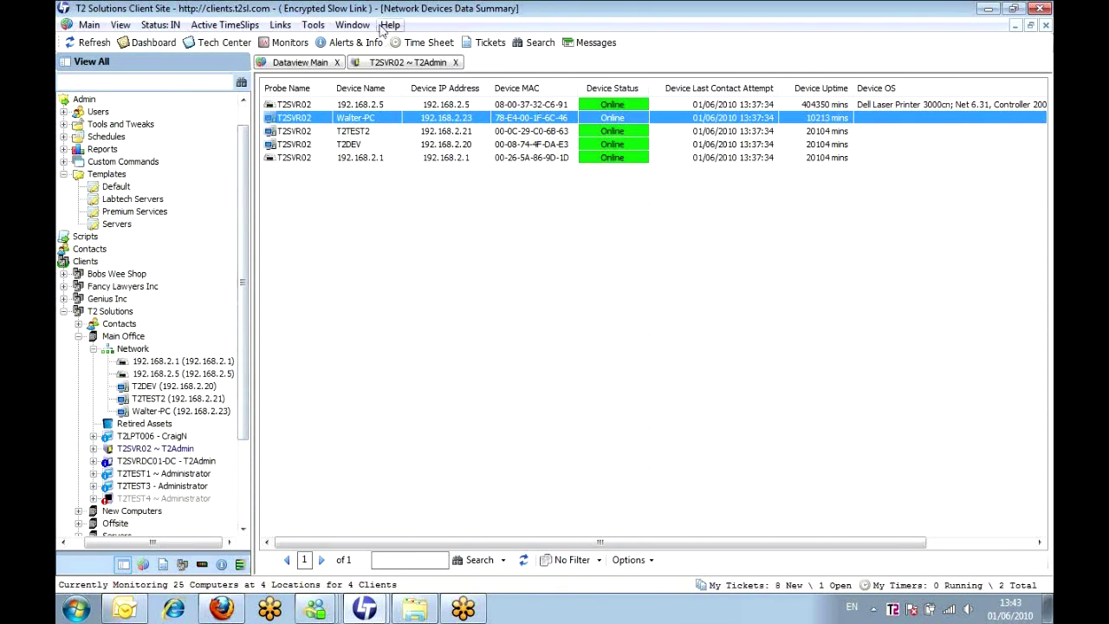
- Revisit T2SVR02's network probe settings, and close both the server window and the Network Devices data summary
{"action": "double_click", "coordinate": [397, 118]}
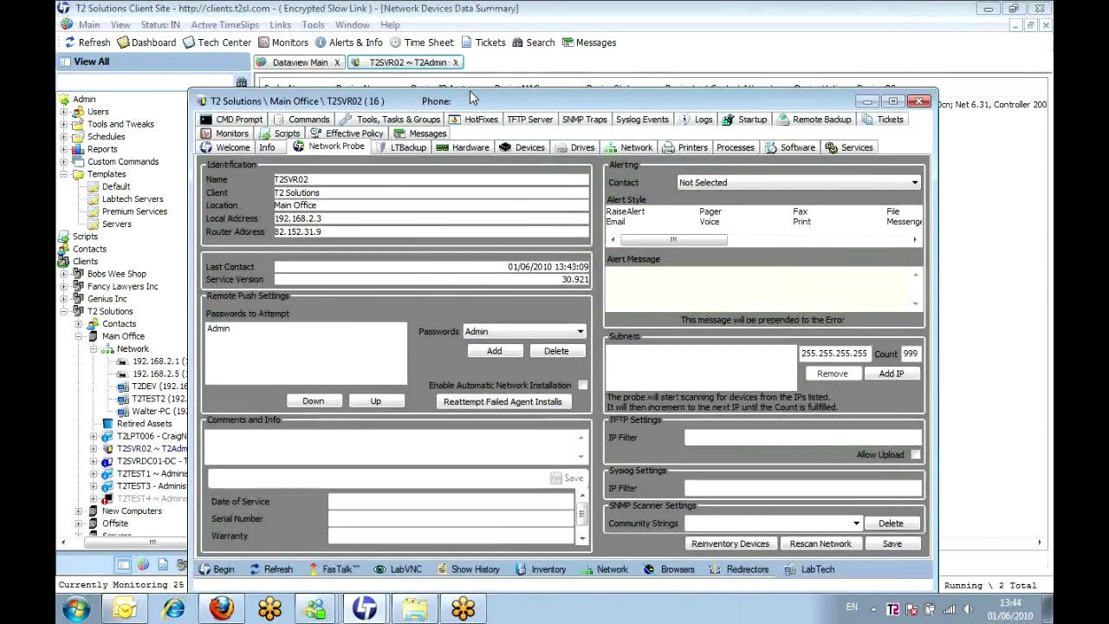
{"action": "left_click_drag", "start_coordinate": [468, 29], "coordinate": [482, 78]}
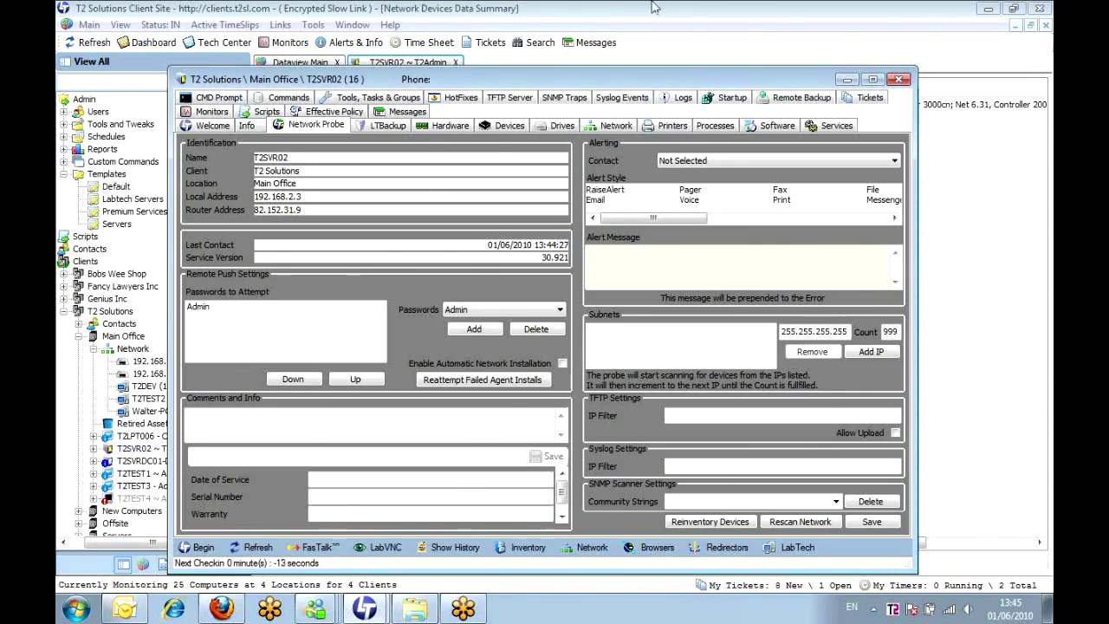
{"action": "left_click", "coordinate": [897, 80]}
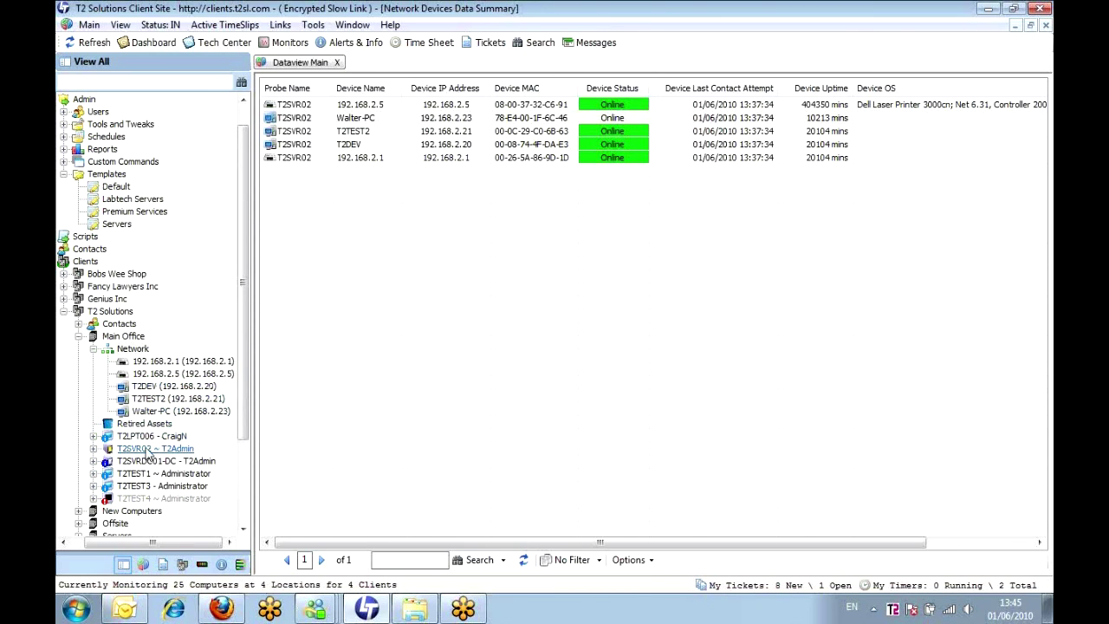
{"action": "left_click", "coordinate": [337, 63]}
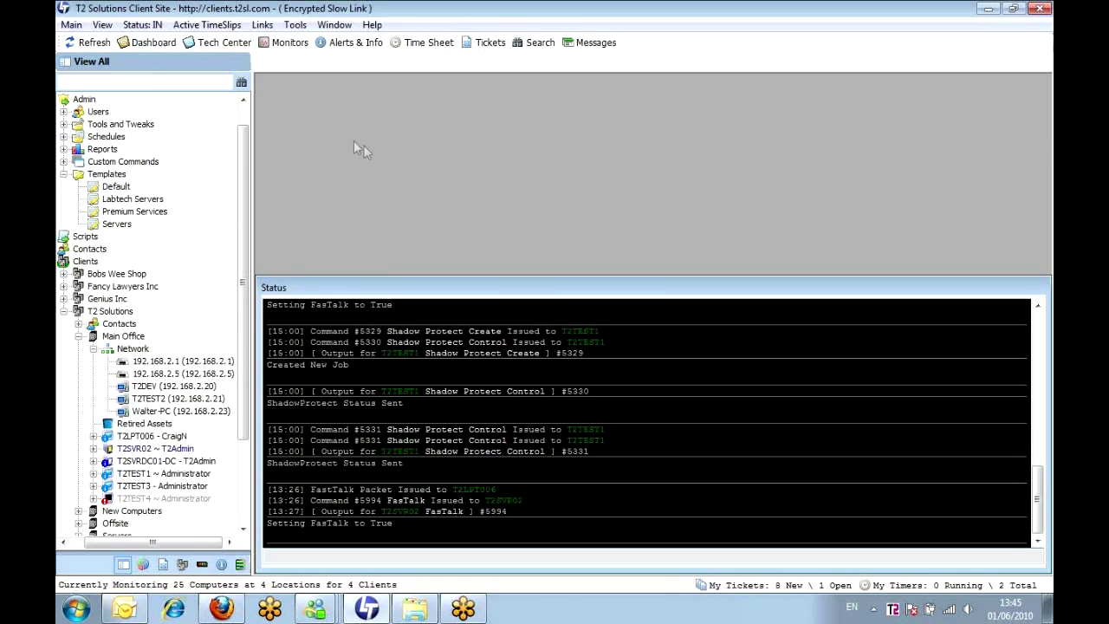
- Collapse the T2 Solutions client and open the Adobe 9 Install script from the Applications folder of the software scripts
{"action": "left_click", "coordinate": [63, 312]}
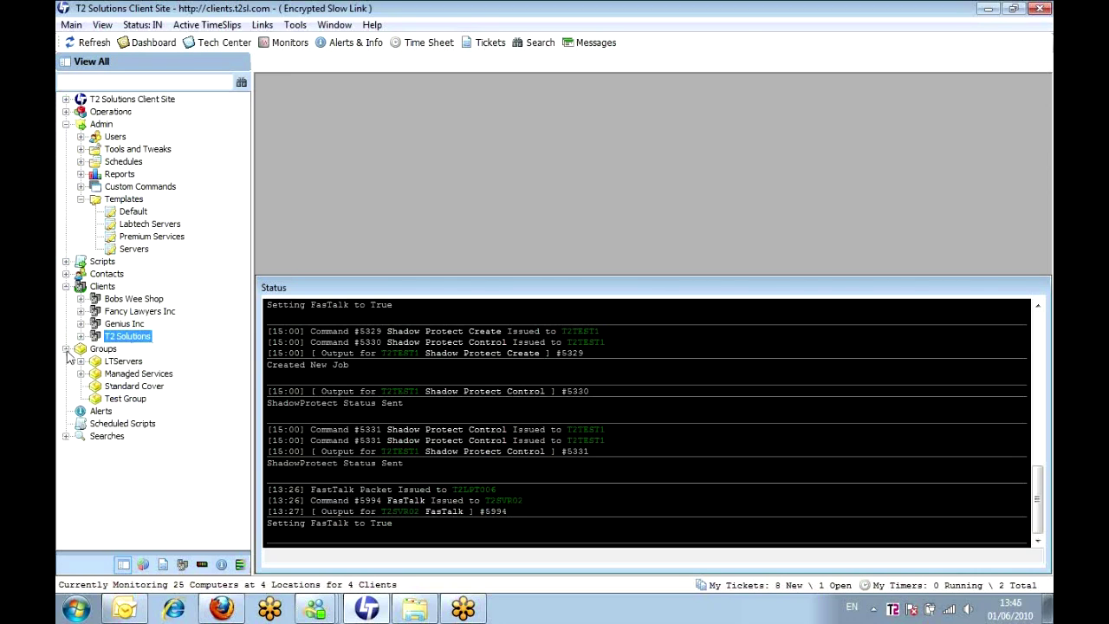
{"action": "left_click", "coordinate": [67, 263]}
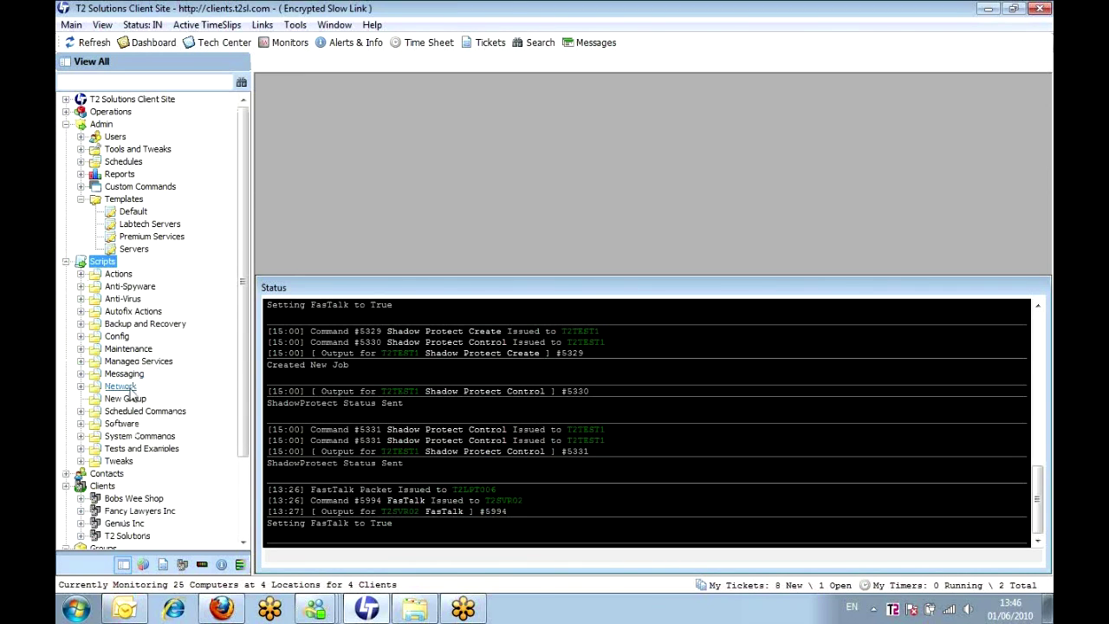
{"action": "left_click", "coordinate": [81, 424]}
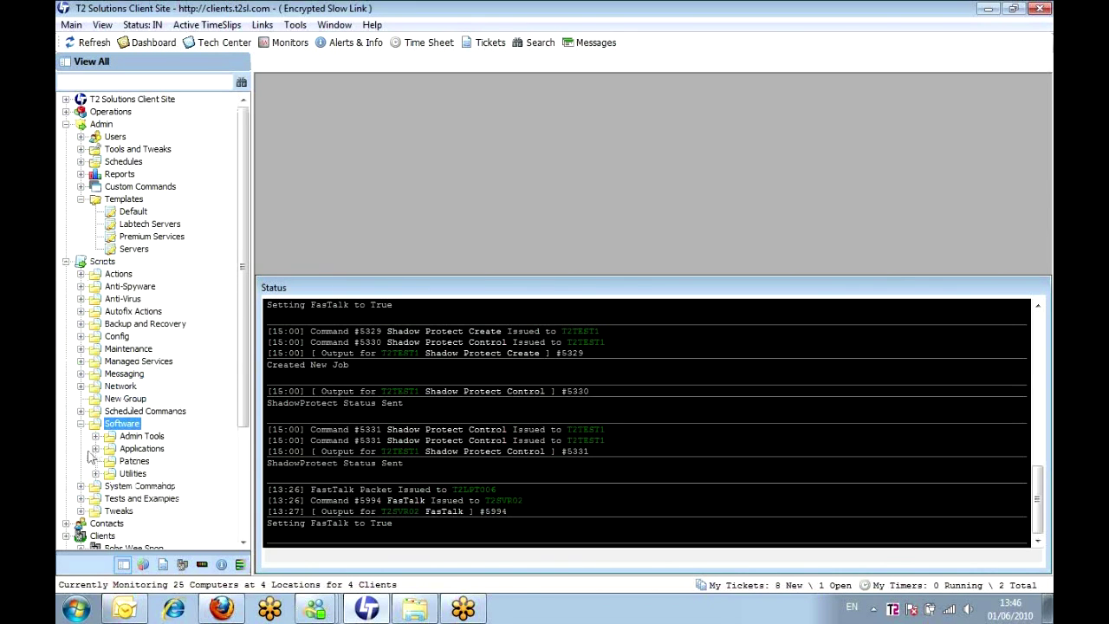
{"action": "left_click", "coordinate": [95, 449]}
{"action": "left_click", "coordinate": [182, 437]}
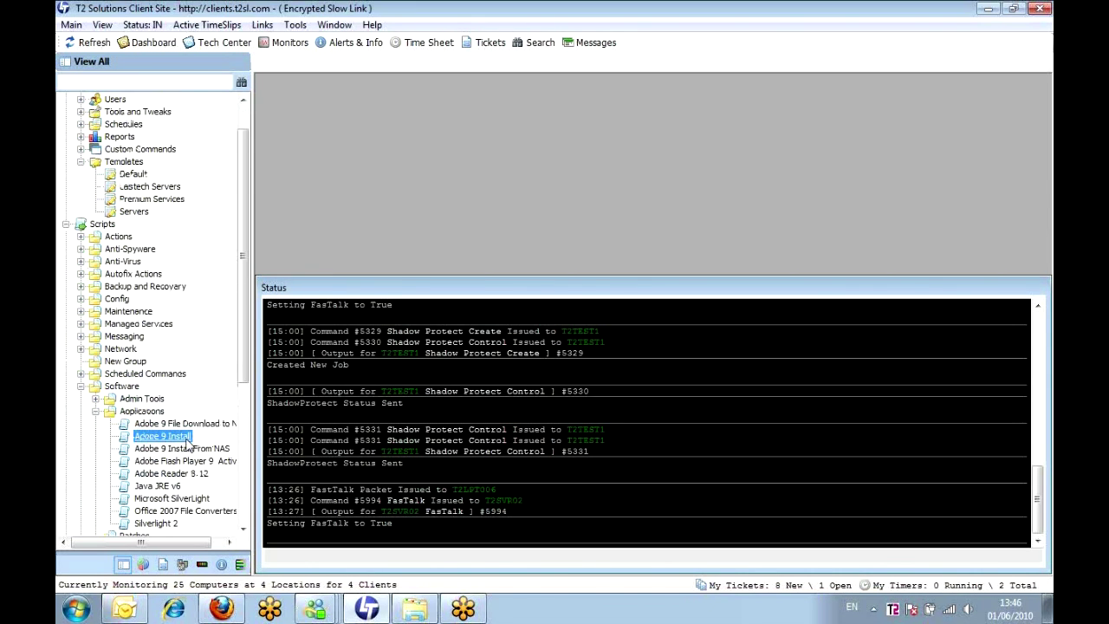
{"action": "double_click", "coordinate": [184, 438]}
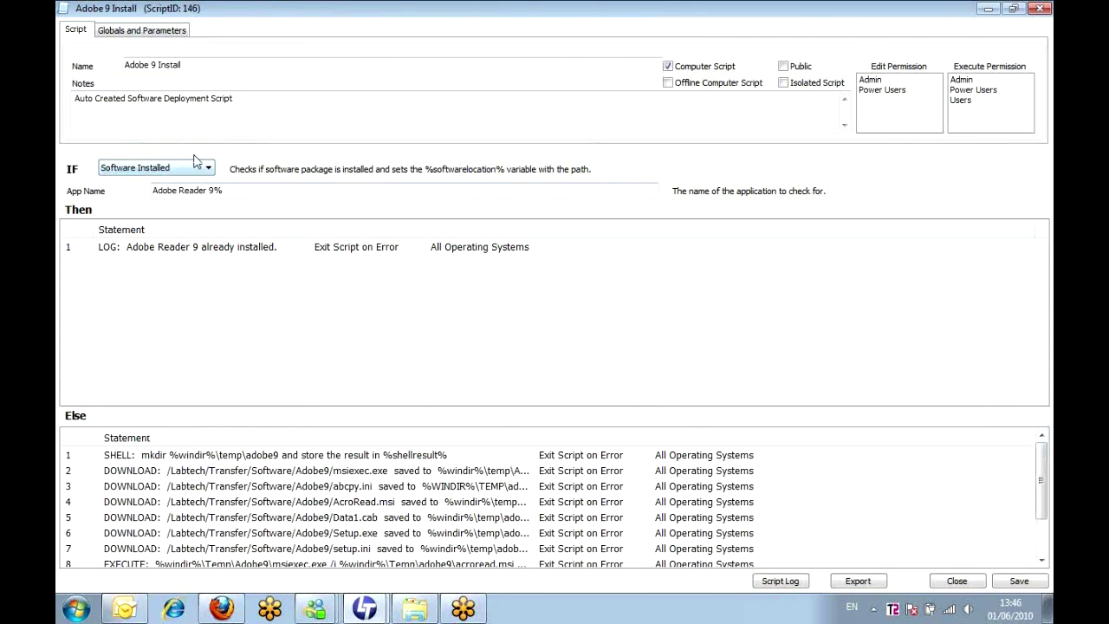
- Review the condition types available for the script's IF check, keeping Software Installed, and look over its Then statements
{"action": "left_click", "coordinate": [208, 170]}
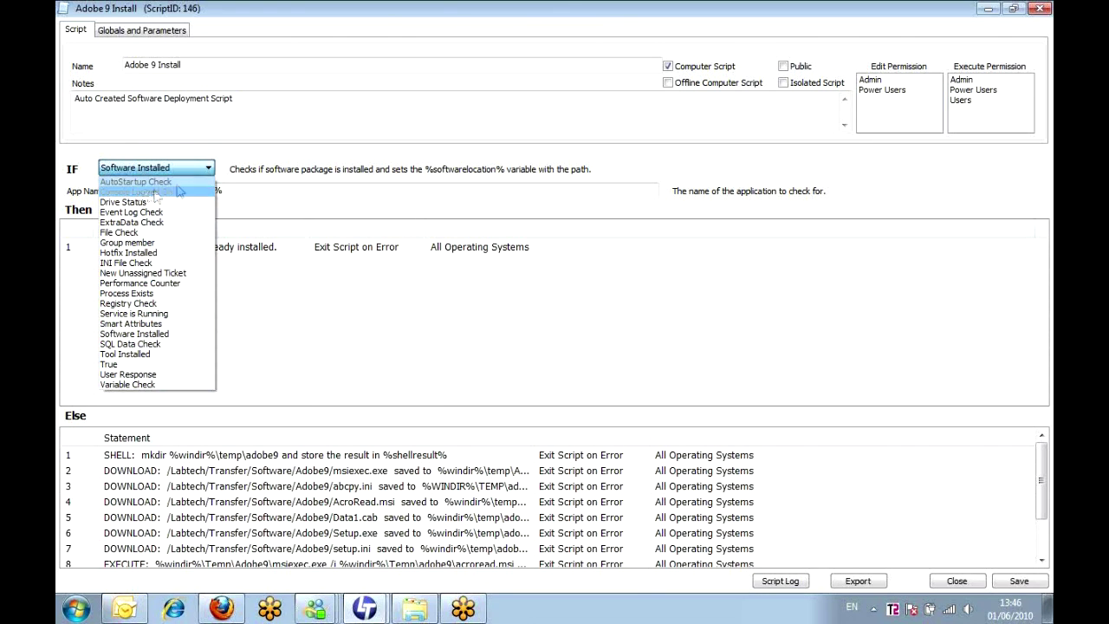
{"action": "left_click", "coordinate": [209, 169]}
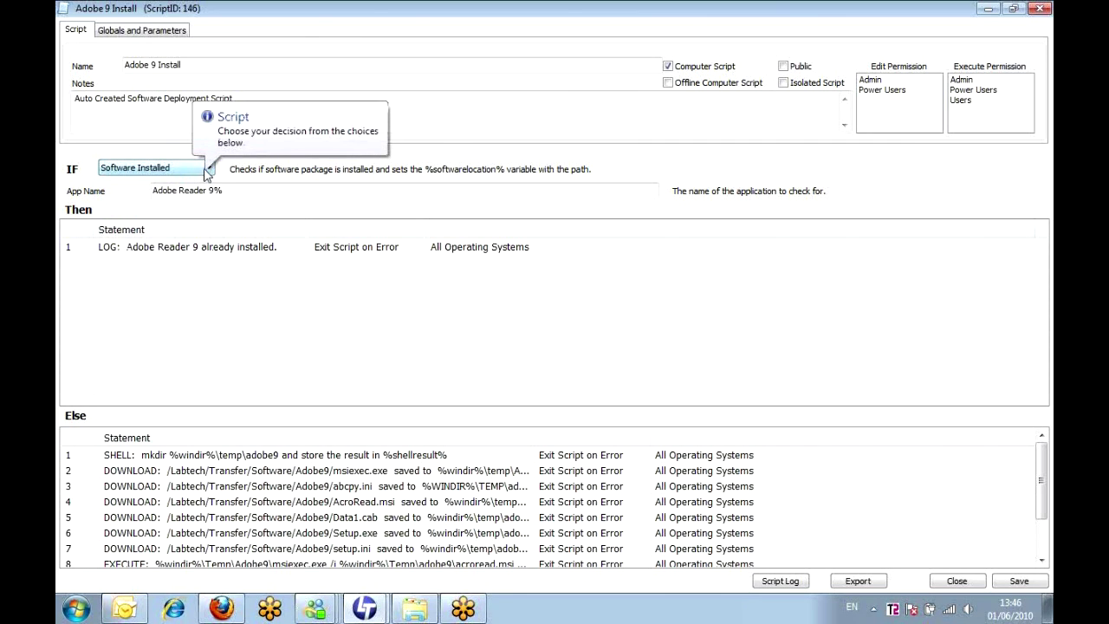
{"action": "left_click", "coordinate": [194, 249]}
{"action": "left_click", "coordinate": [193, 278]}
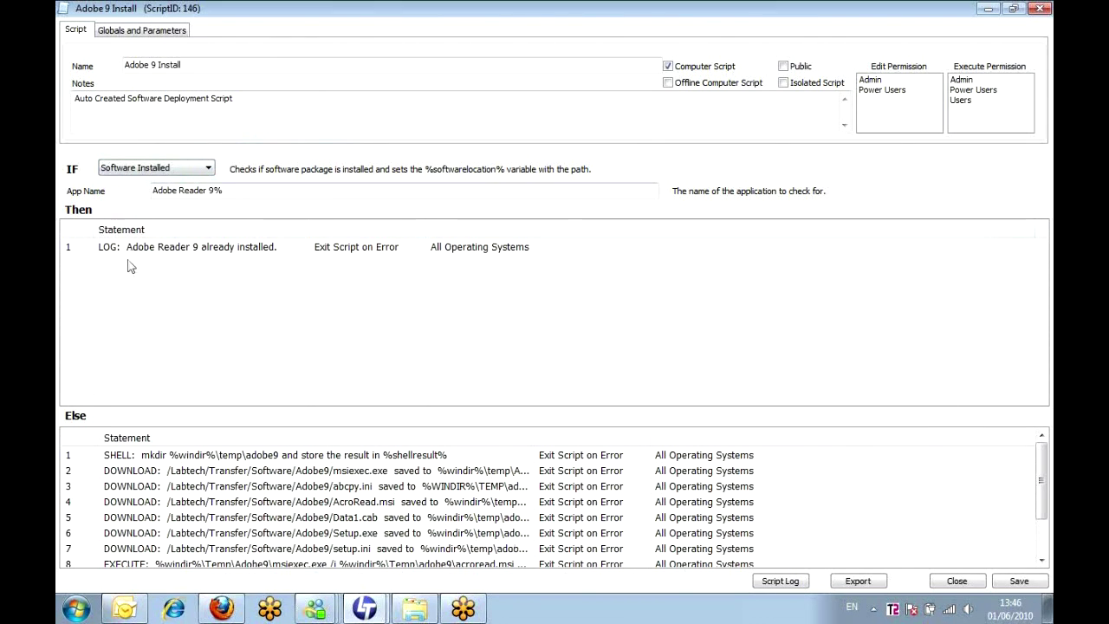
- Open the Then log statement for editing and review the available script functions, keeping Script Log Message
{"action": "left_click", "coordinate": [153, 252]}
{"action": "double_click", "coordinate": [153, 251]}
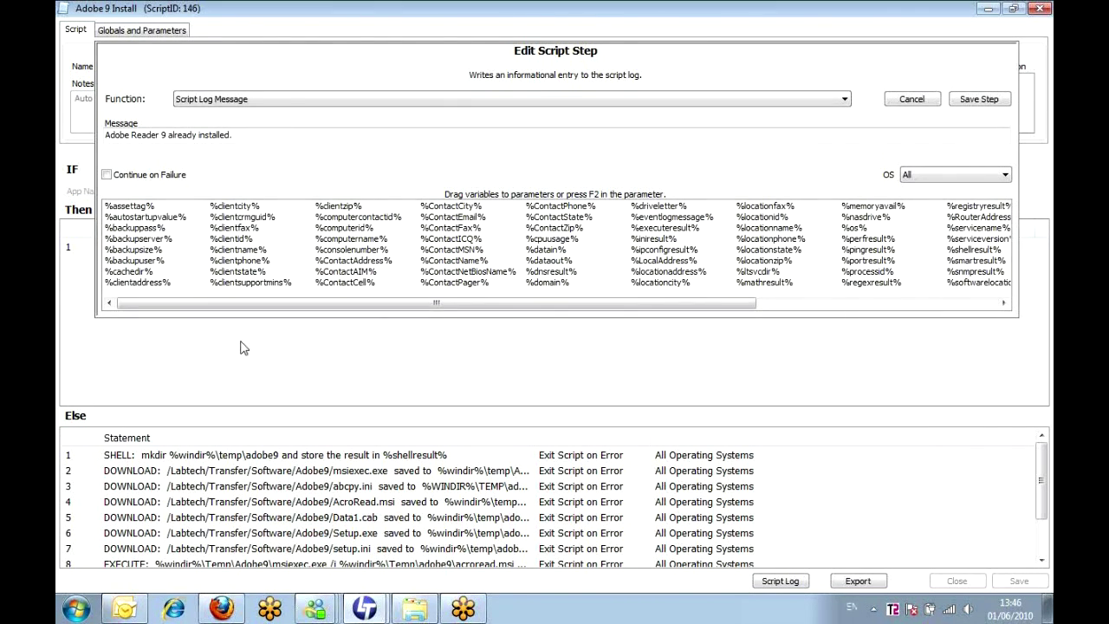
{"action": "left_click", "coordinate": [250, 102]}
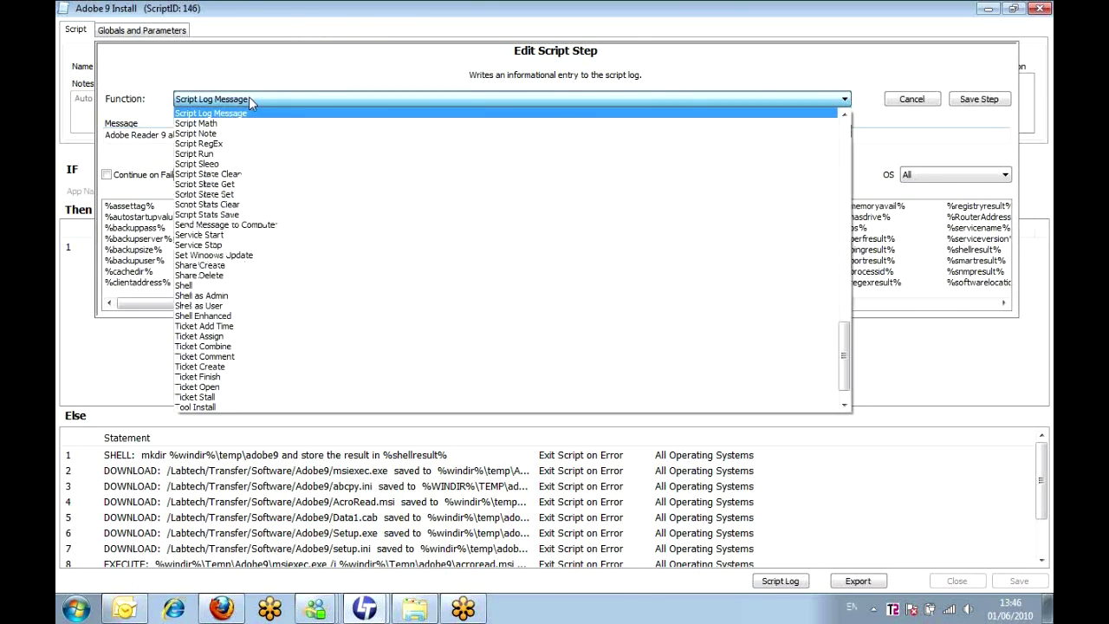
{"action": "scroll", "coordinate": [239, 283], "scroll_direction": "down", "scroll_amount": 2}
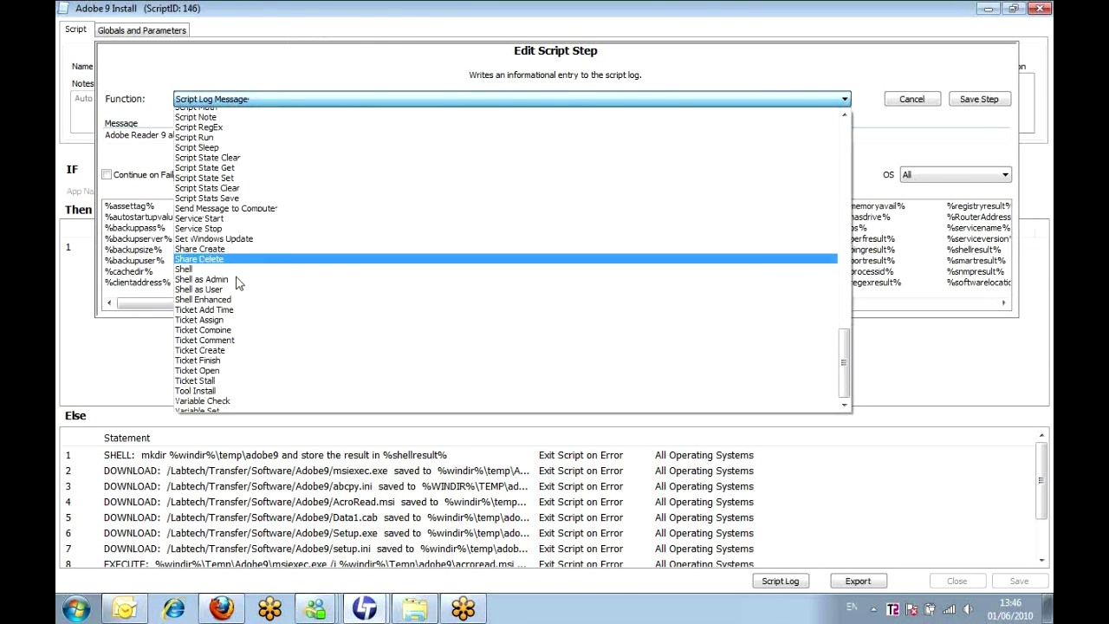
{"action": "scroll", "coordinate": [221, 316], "scroll_direction": "up", "scroll_amount": 9}
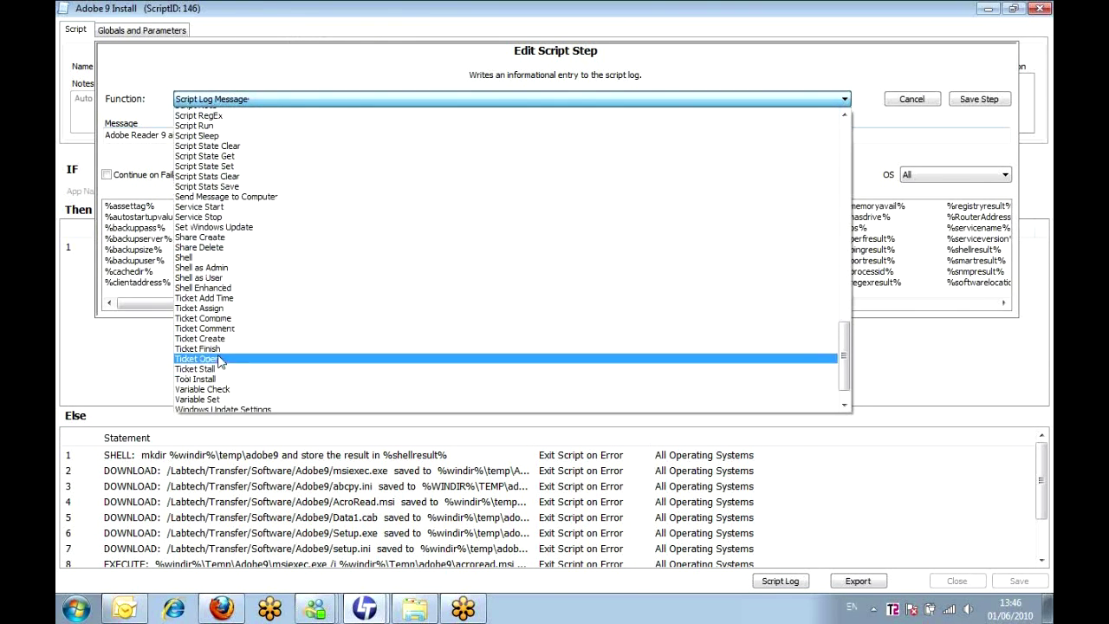
{"action": "scroll", "coordinate": [196, 222], "scroll_direction": "up", "scroll_amount": 1}
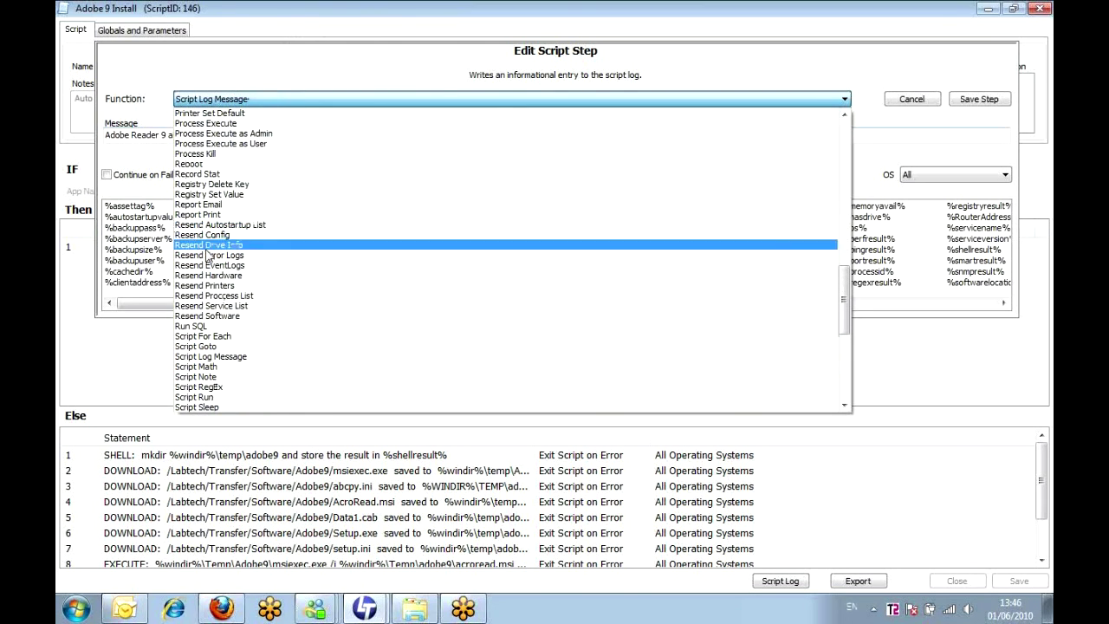
{"action": "scroll", "coordinate": [204, 217], "scroll_direction": "up", "scroll_amount": 1}
{"action": "scroll", "coordinate": [205, 212], "scroll_direction": "up", "scroll_amount": 4}
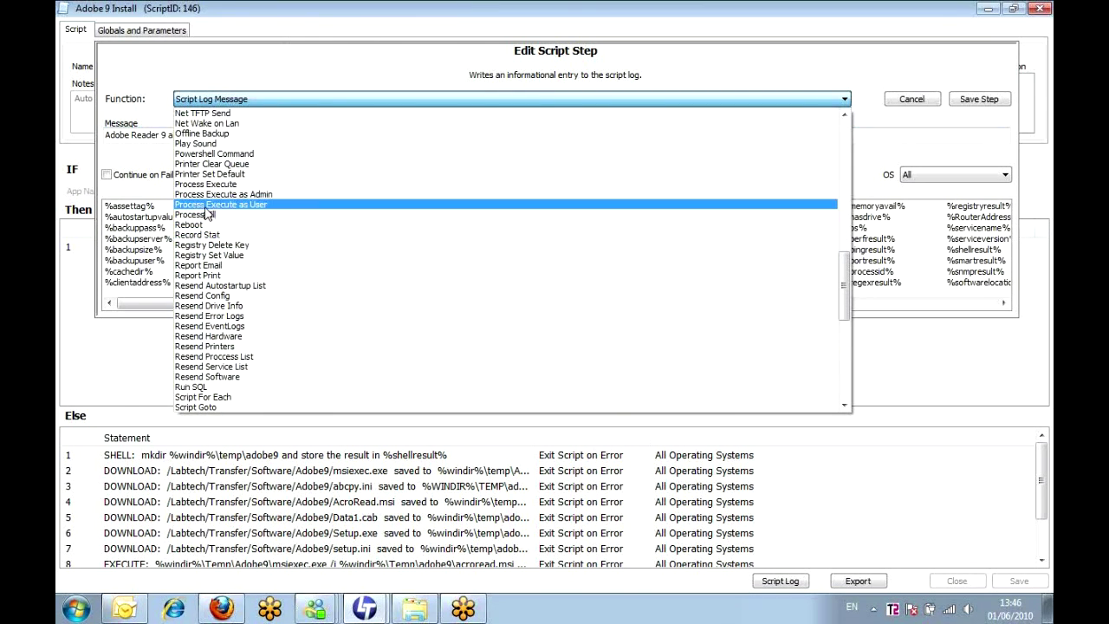
{"action": "scroll", "coordinate": [208, 241], "scroll_direction": "up", "scroll_amount": 2}
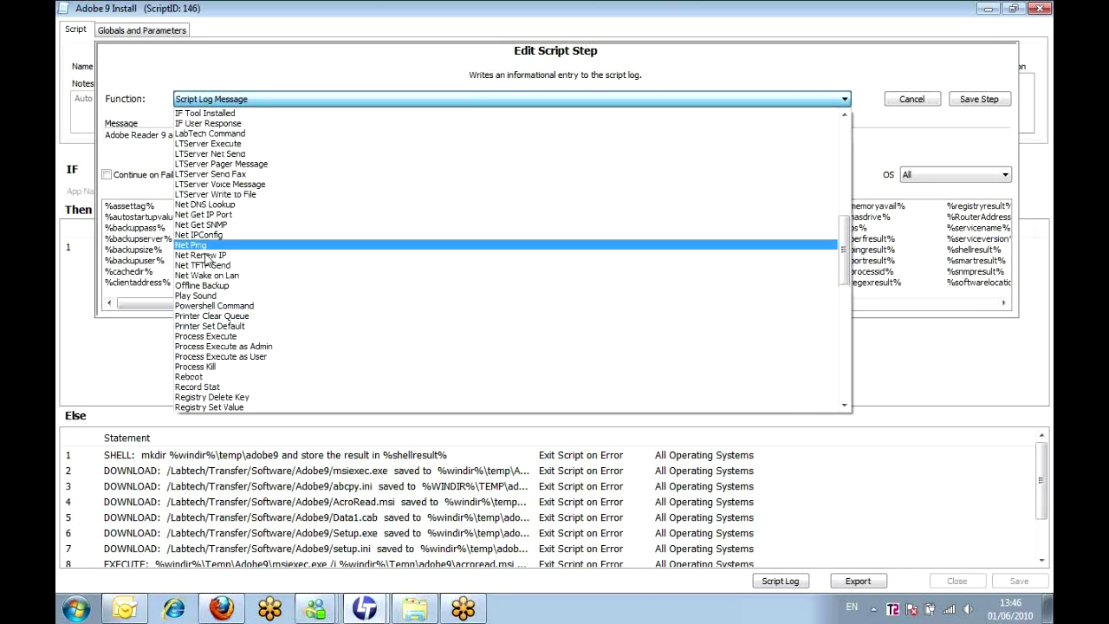
{"action": "scroll", "coordinate": [205, 229], "scroll_direction": "up", "scroll_amount": 3}
{"action": "scroll", "coordinate": [205, 227], "scroll_direction": "up", "scroll_amount": 5}
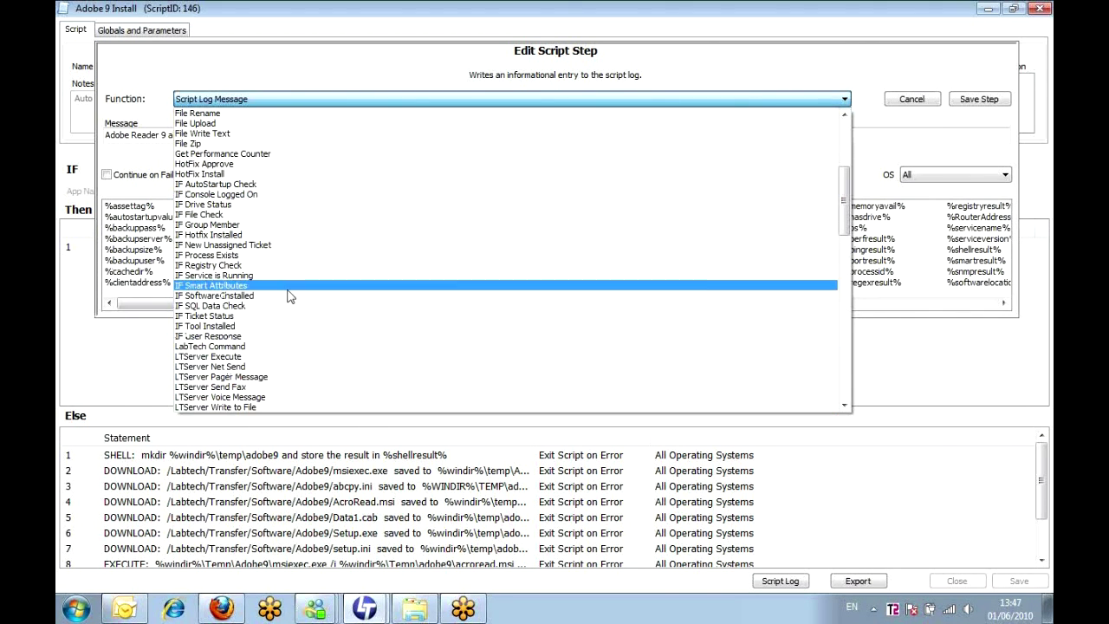
{"action": "scroll", "coordinate": [288, 296], "scroll_direction": "up", "scroll_amount": 3}
{"action": "scroll", "coordinate": [288, 297], "scroll_direction": "up", "scroll_amount": 4}
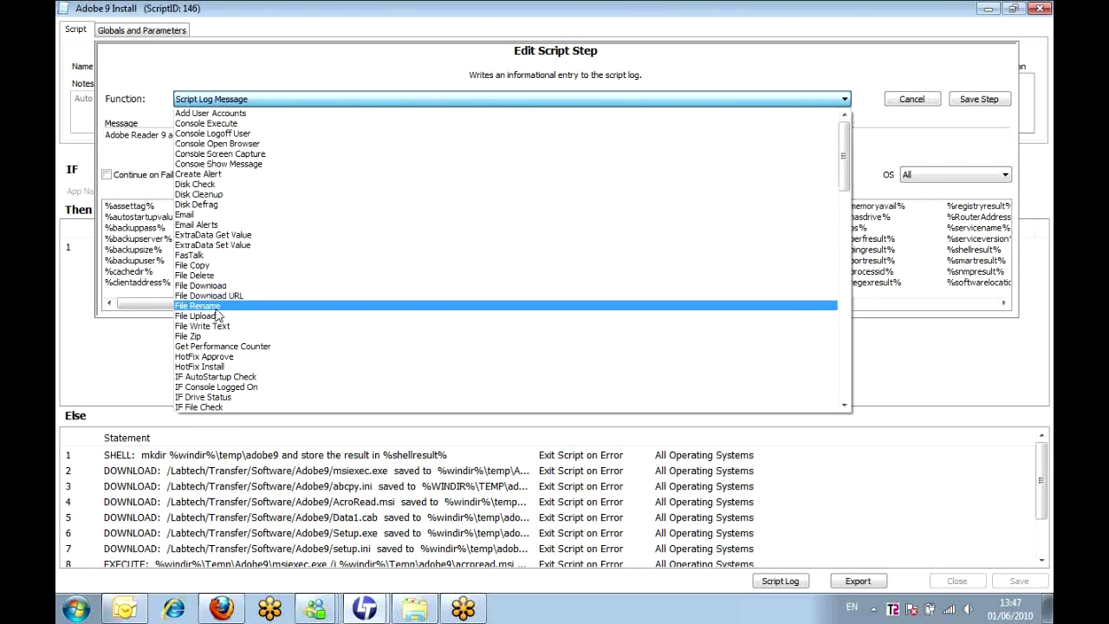
{"action": "scroll", "coordinate": [217, 316], "scroll_direction": "down", "scroll_amount": 2}
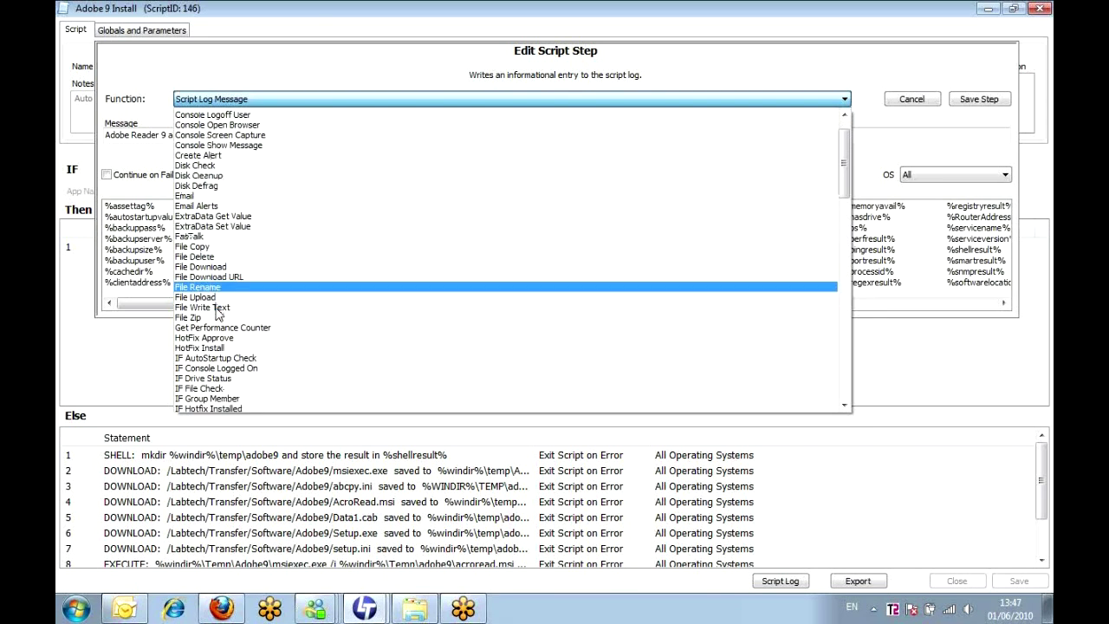
{"action": "left_click", "coordinate": [756, 99]}
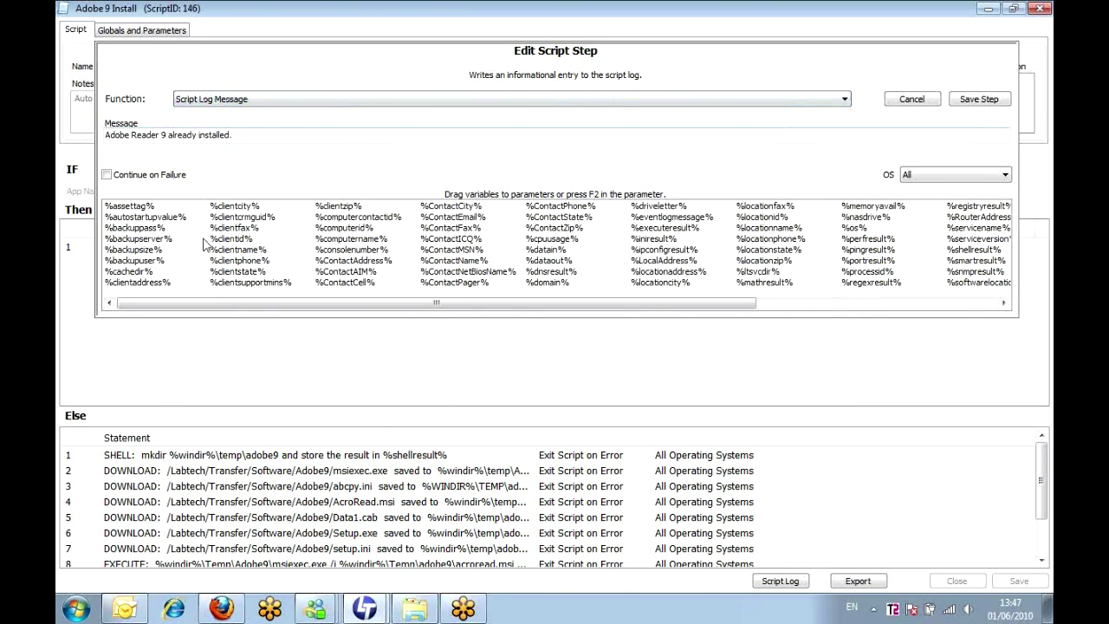
- Try adding the %computername% variable to the log message, remove it again and cancel the step edit
{"action": "left_click_drag", "start_coordinate": [444, 303], "coordinate": [409, 291]}
{"action": "left_click", "coordinate": [228, 132]}
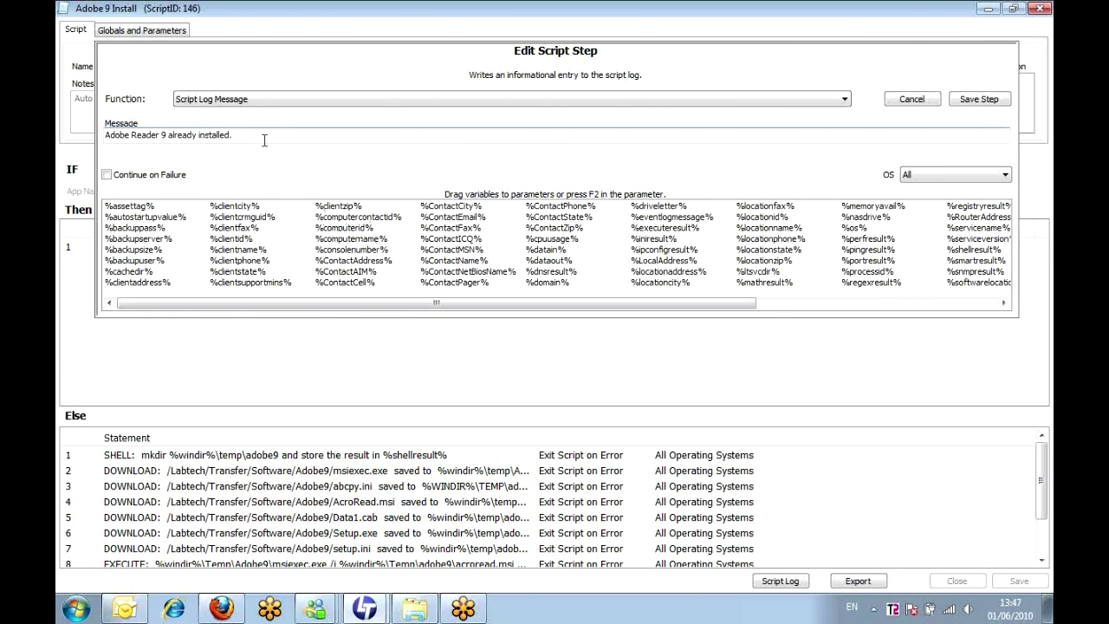
{"action": "left_click_drag", "start_coordinate": [338, 239], "coordinate": [258, 153]}
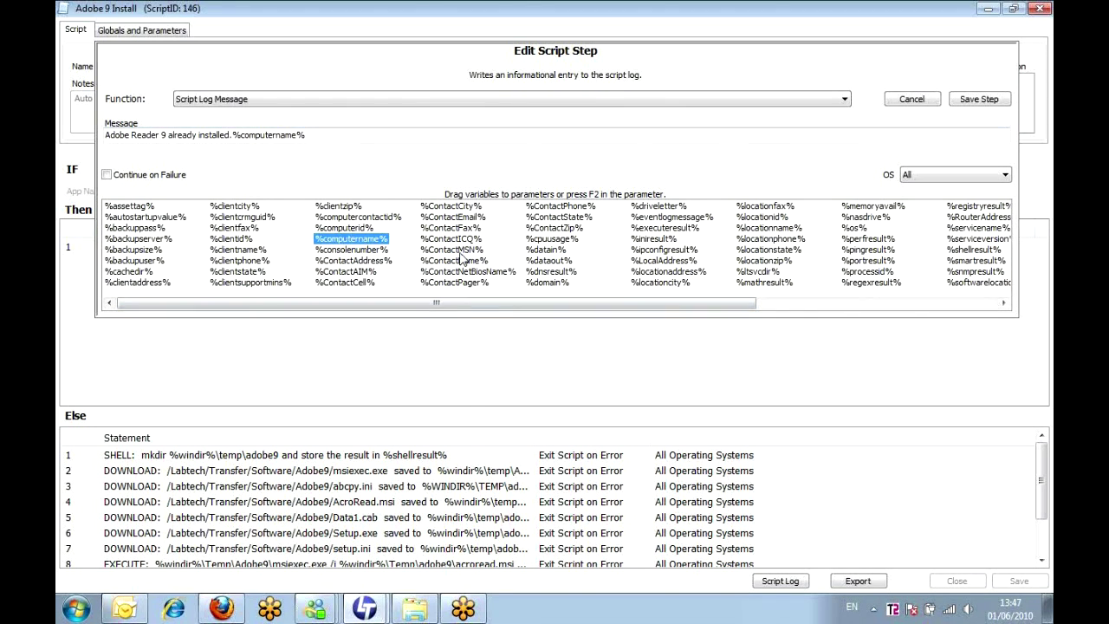
{"action": "left_click_drag", "start_coordinate": [461, 251], "coordinate": [231, 132]}
{"action": "key", "text": "Delete"}
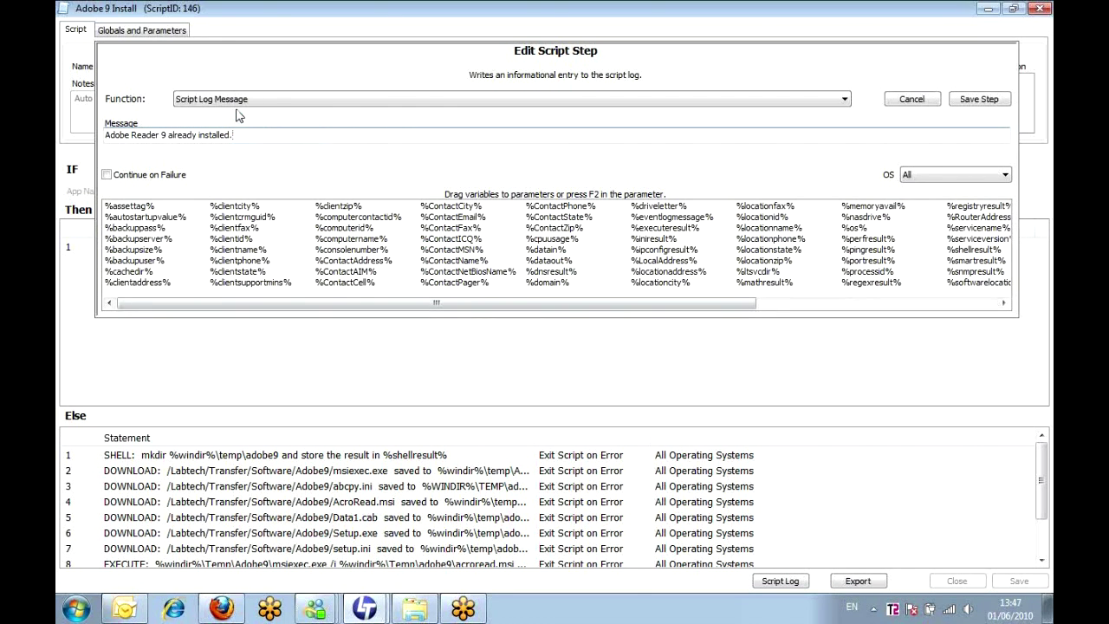
{"action": "left_click", "coordinate": [914, 103]}
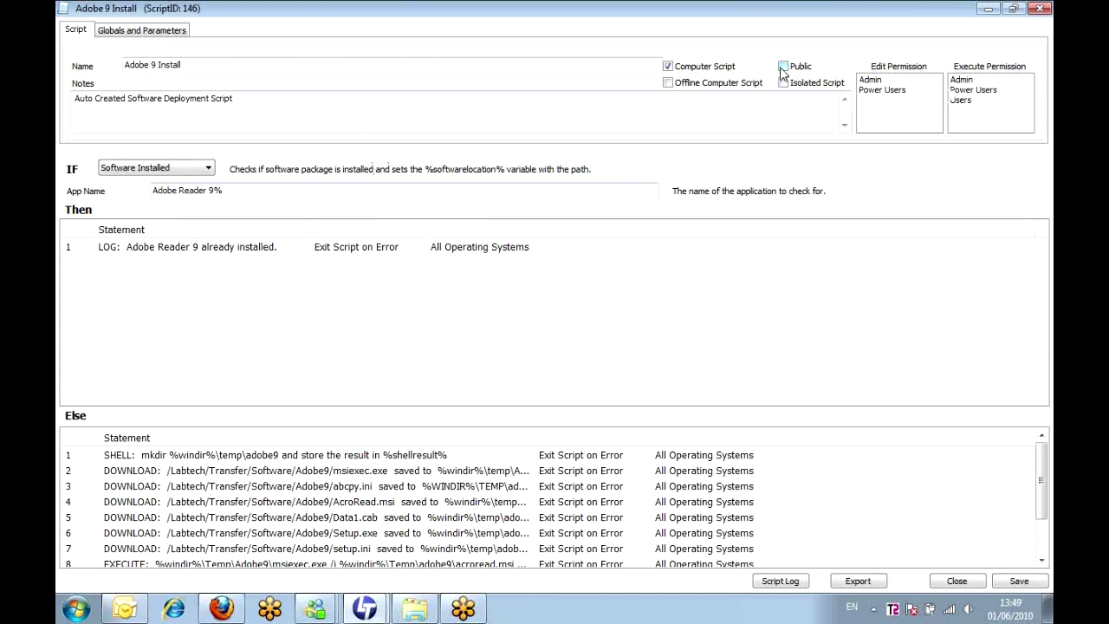
- Examine the available import types, including Kaseya Script, and close the Adobe 9 Install script
{"action": "left_click", "coordinate": [989, 9]}
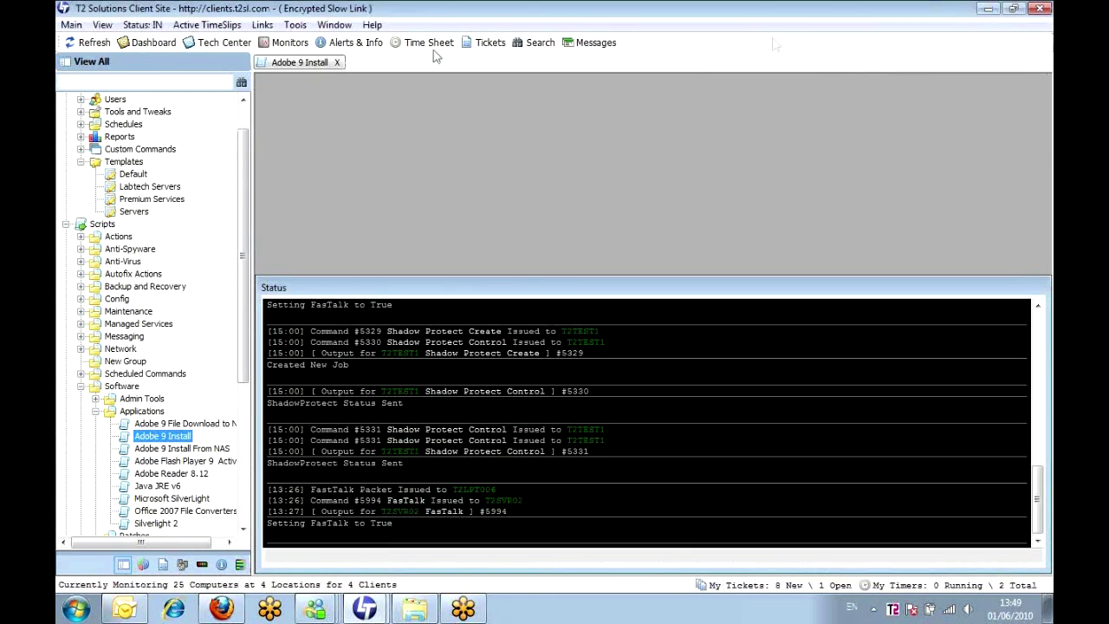
{"action": "left_click", "coordinate": [296, 24]}
{"action": "mouse_move", "coordinate": [309, 50]}
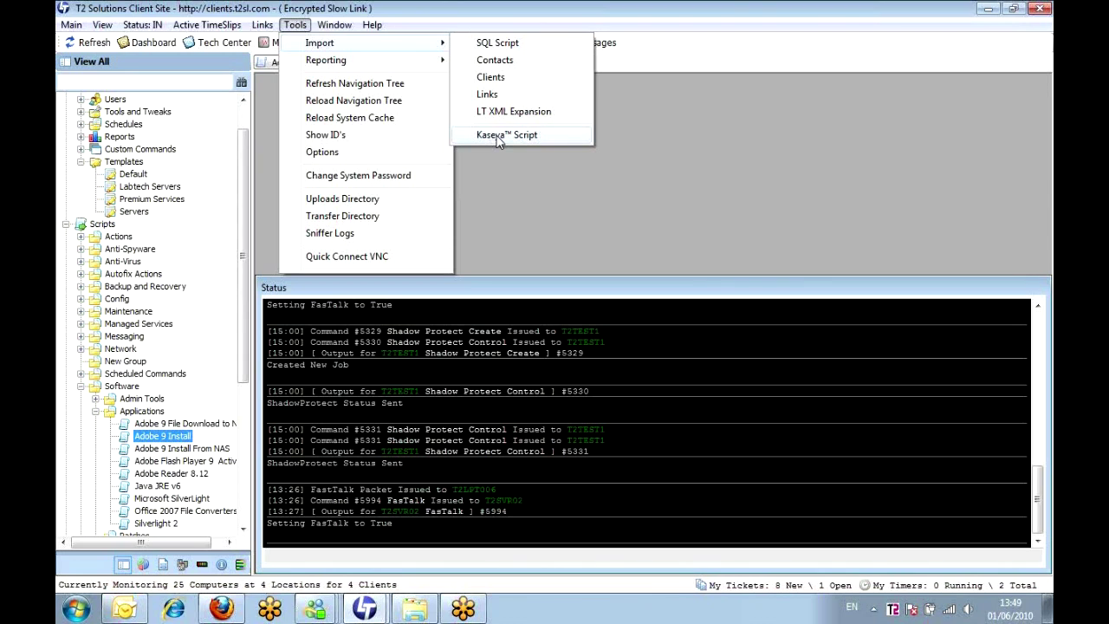
{"action": "left_click", "coordinate": [513, 200]}
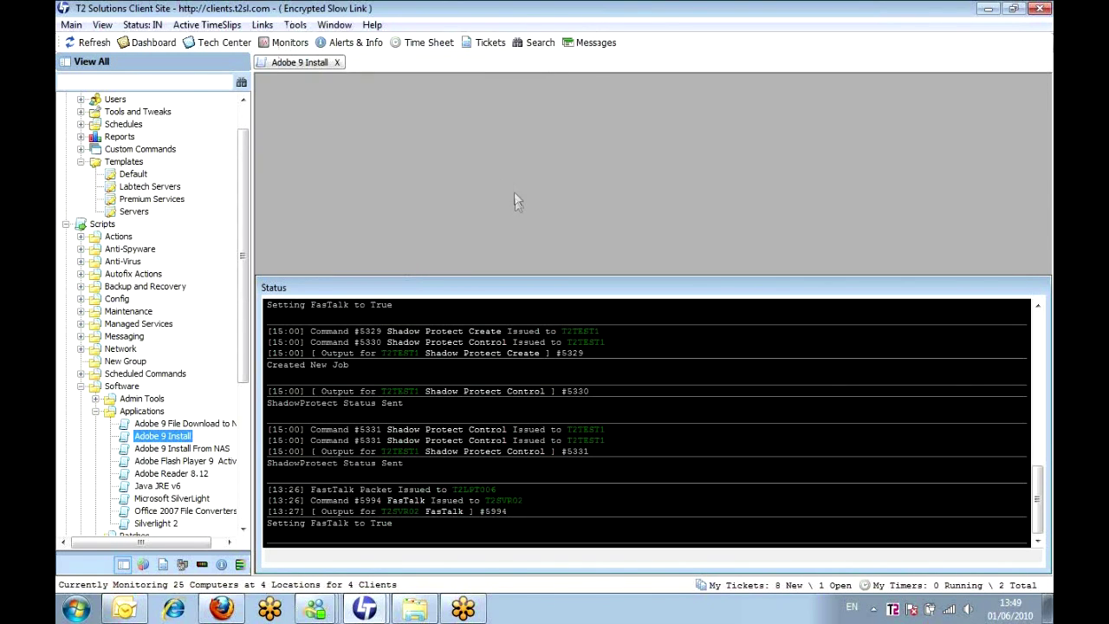
{"action": "left_click", "coordinate": [306, 64]}
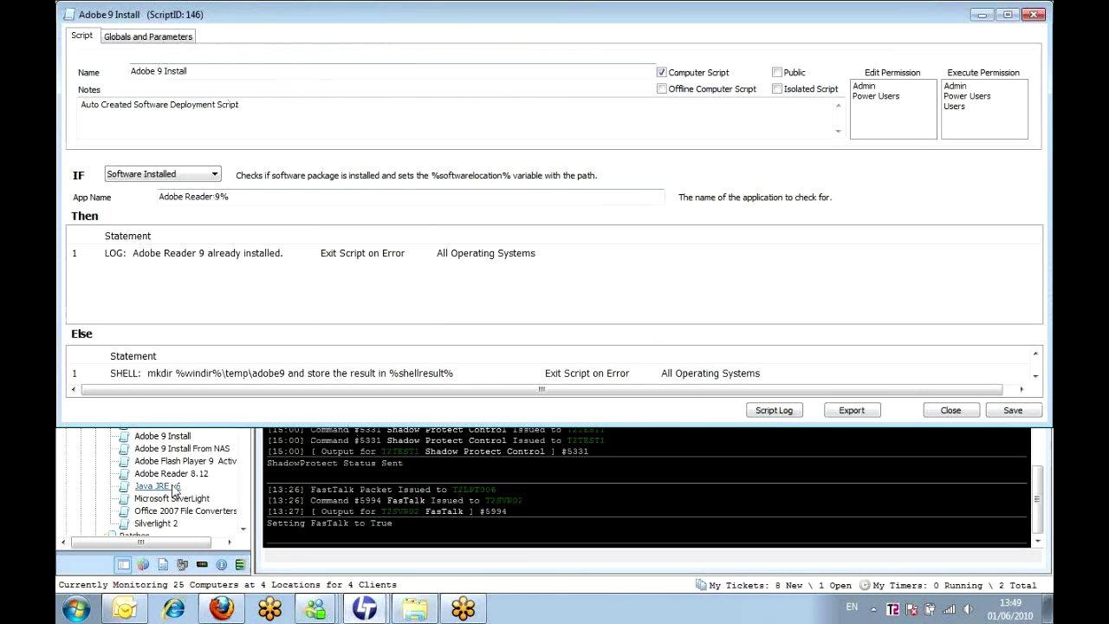
{"action": "left_click", "coordinate": [1036, 16]}
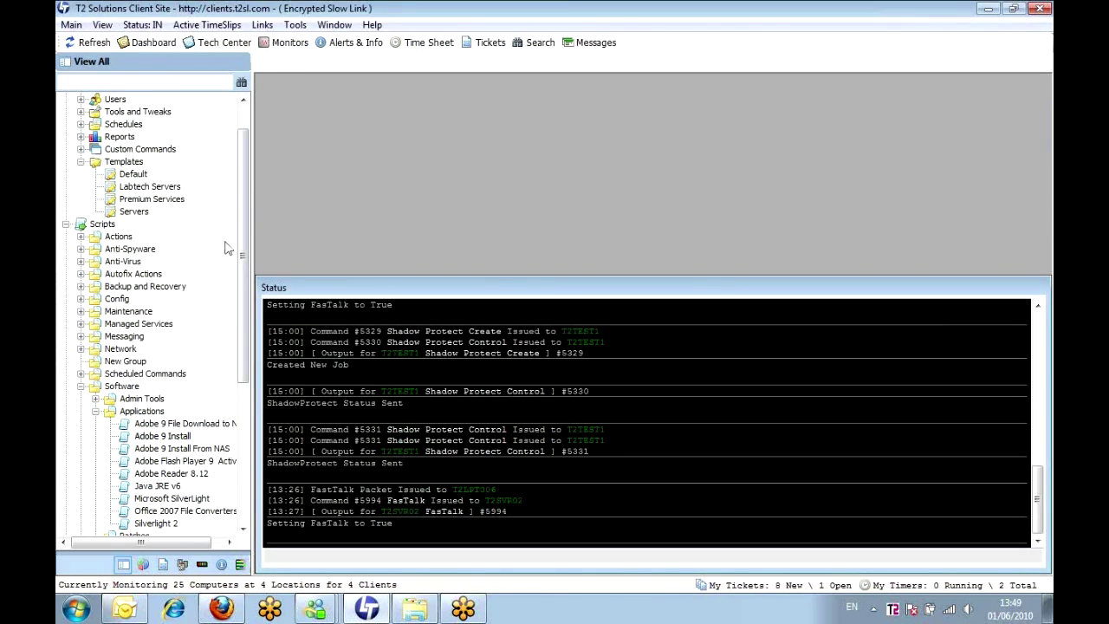
- Collapse the Scripts branch and open the server T2SVR02 from the T2 Solutions client's Main Office
{"action": "left_click", "coordinate": [68, 226]}
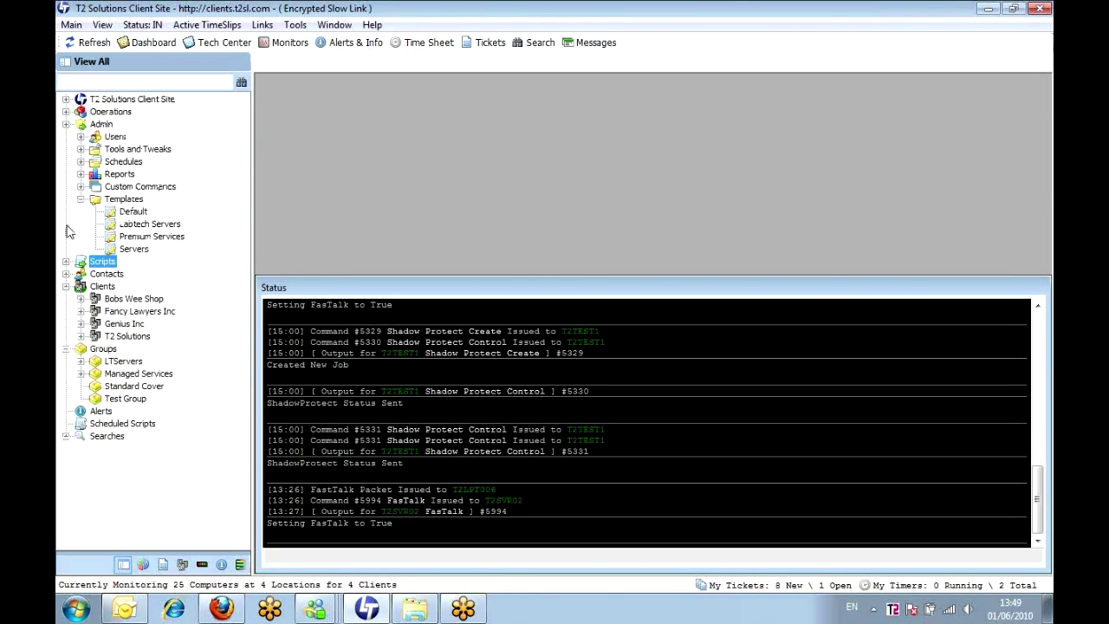
{"action": "left_click", "coordinate": [80, 336]}
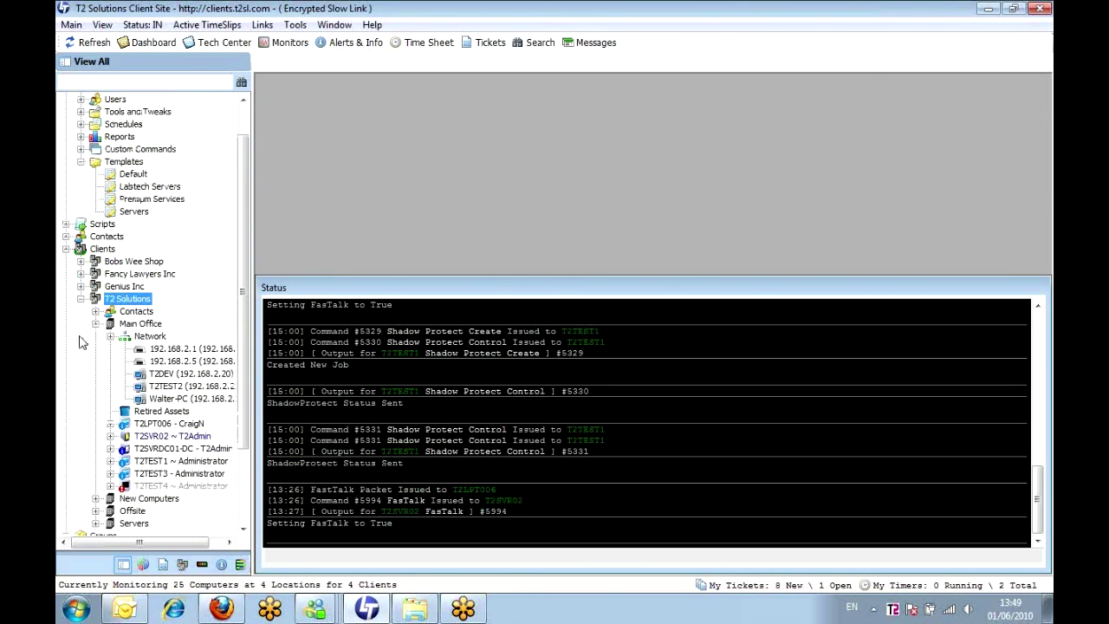
{"action": "left_click", "coordinate": [169, 436]}
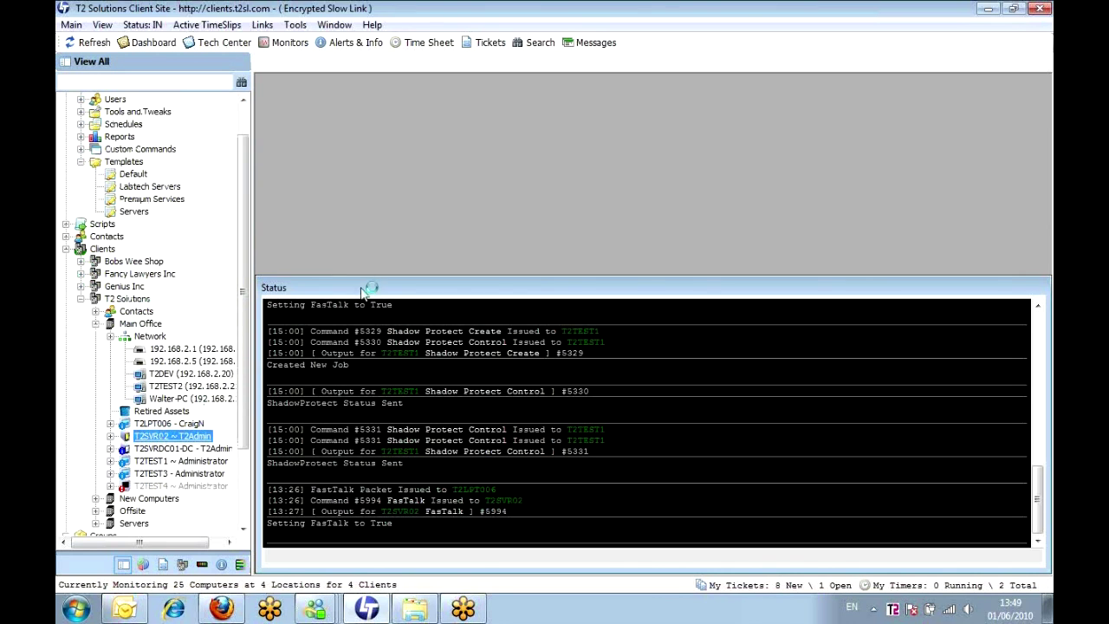